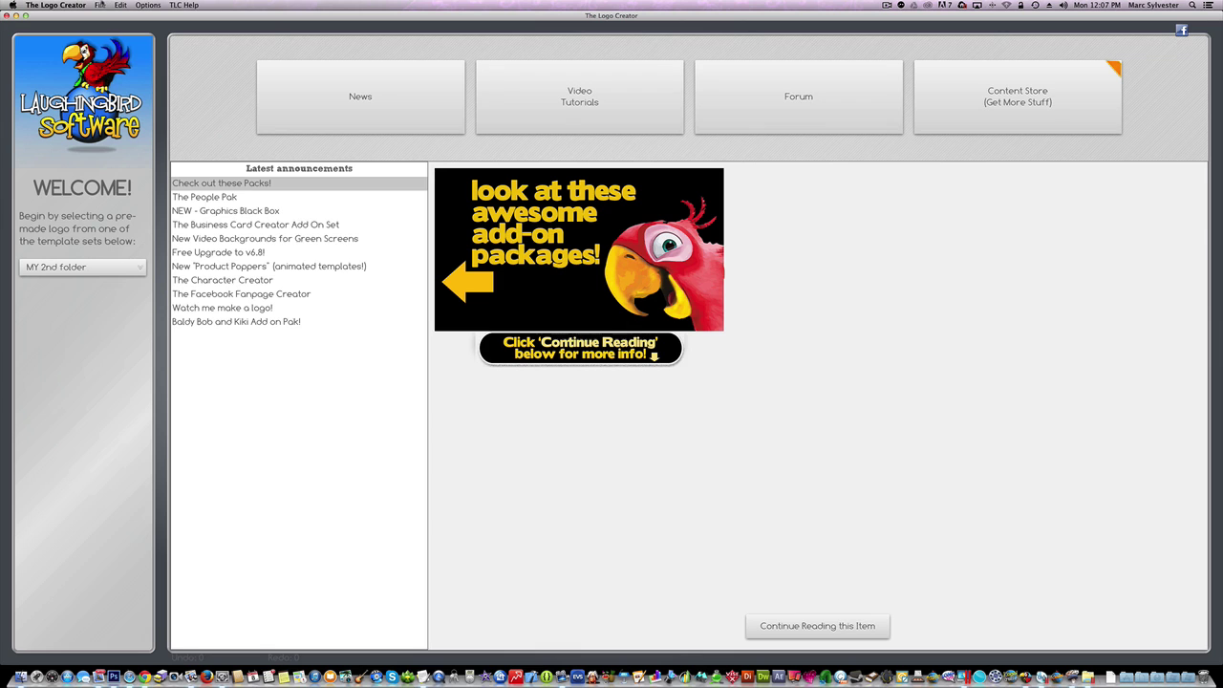
- Create a new template named Lower3rd and resize its canvas to 1533 x 427
{"action": "left_click", "coordinate": [99, 5]}
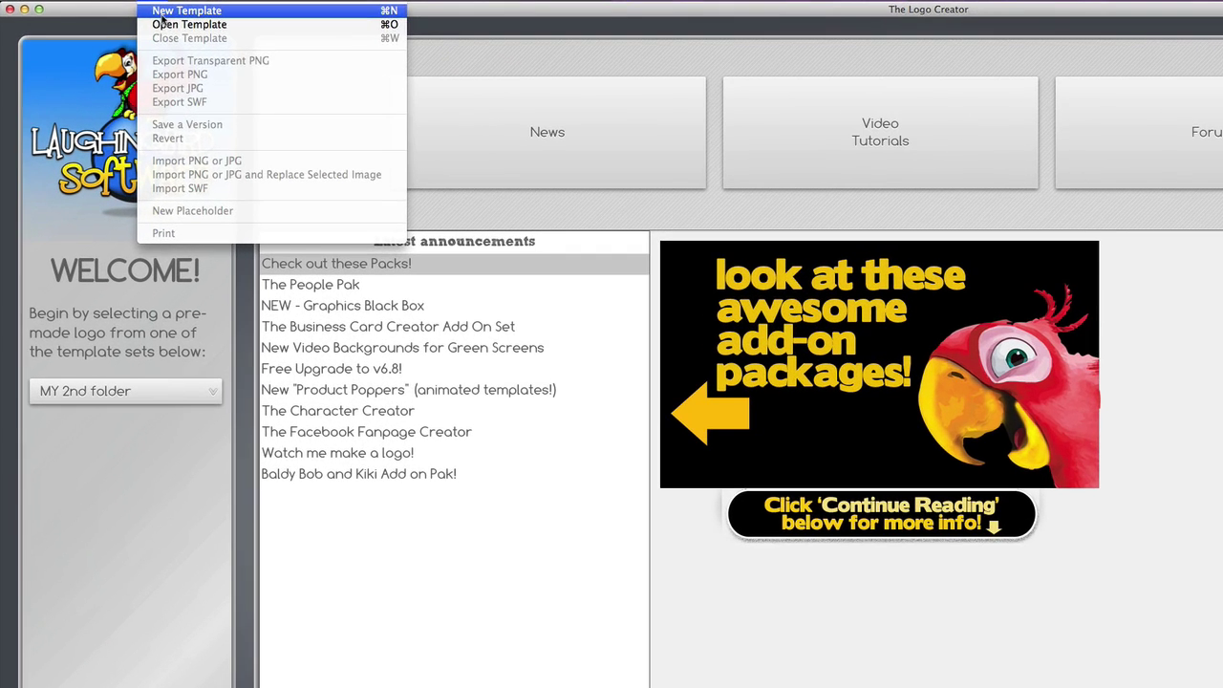
{"action": "left_click", "coordinate": [107, 21]}
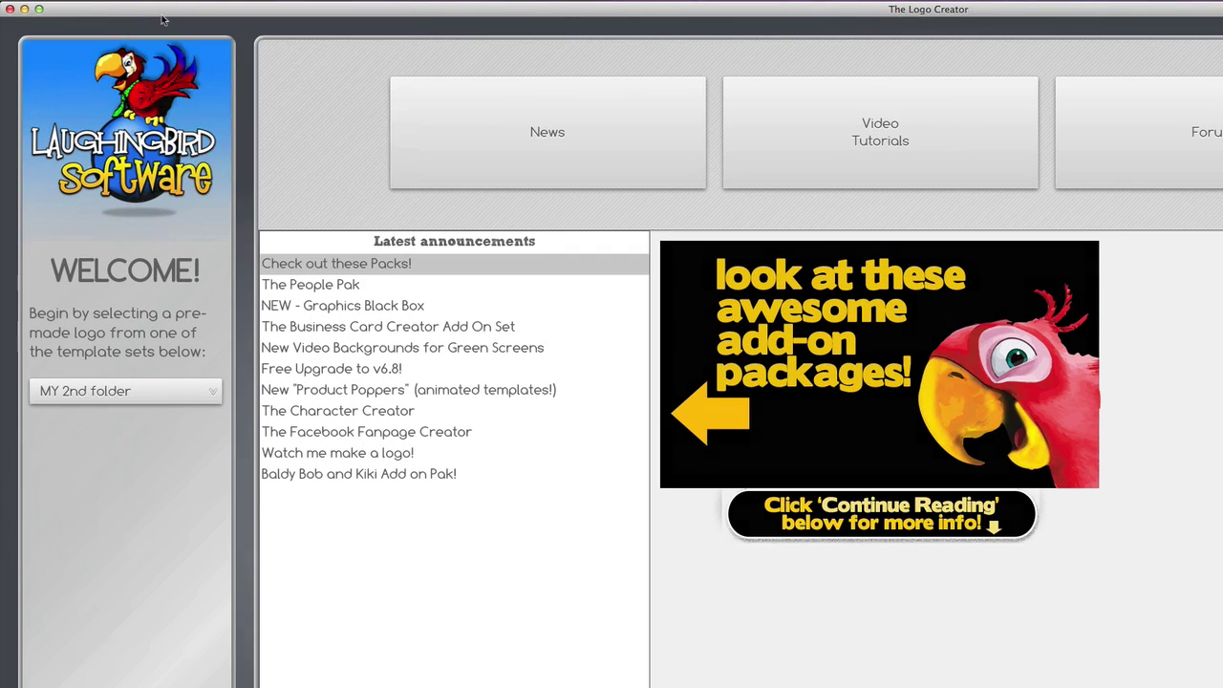
{"action": "type", "text": "Lower"}
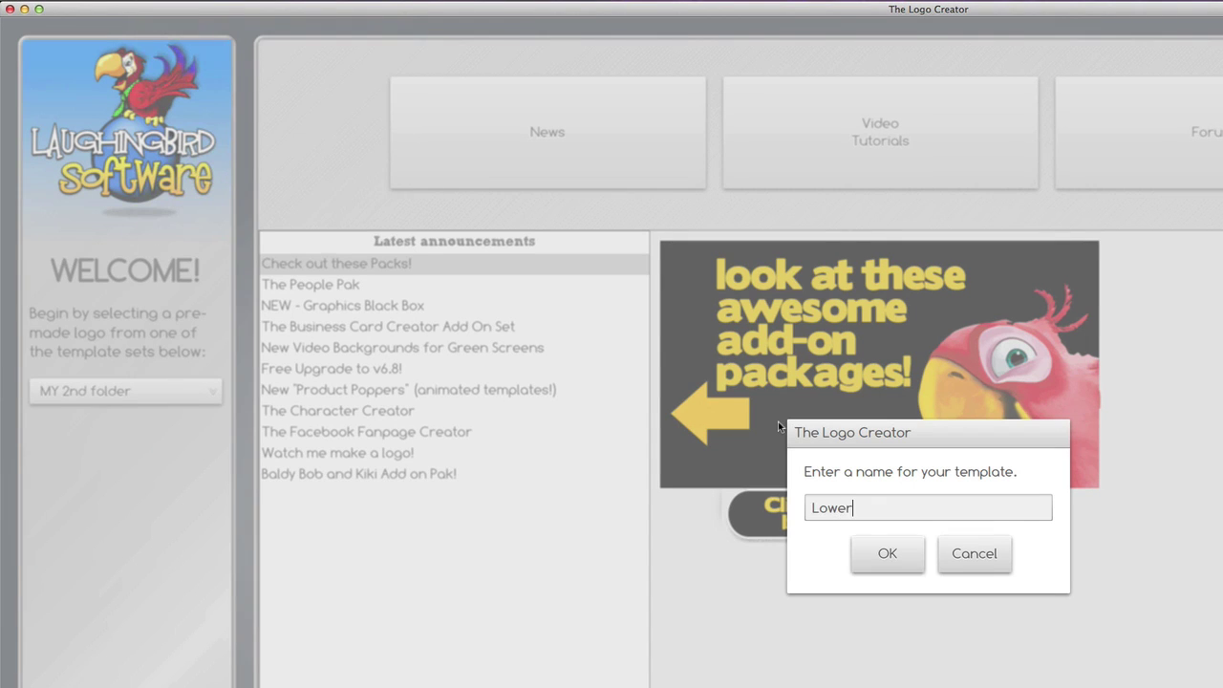
{"action": "type", "text": "3rd"}
{"action": "left_click", "coordinate": [883, 563]}
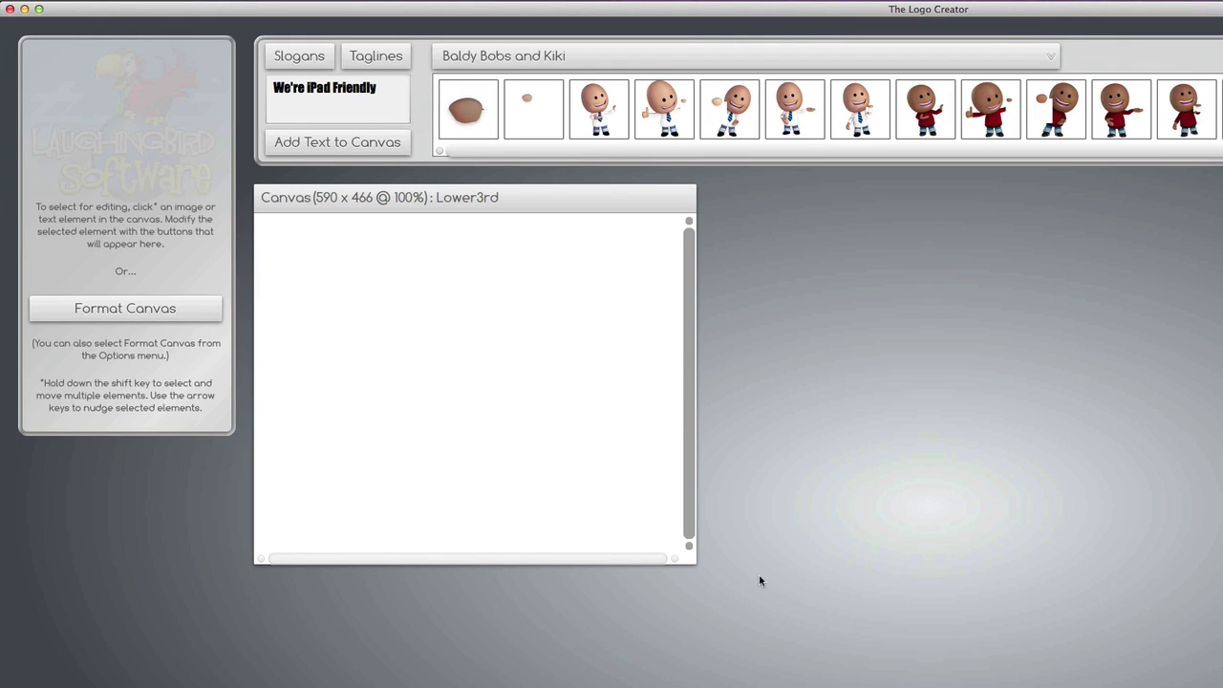
{"action": "left_click_drag", "start_coordinate": [690, 560], "coordinate": [1222, 537]}
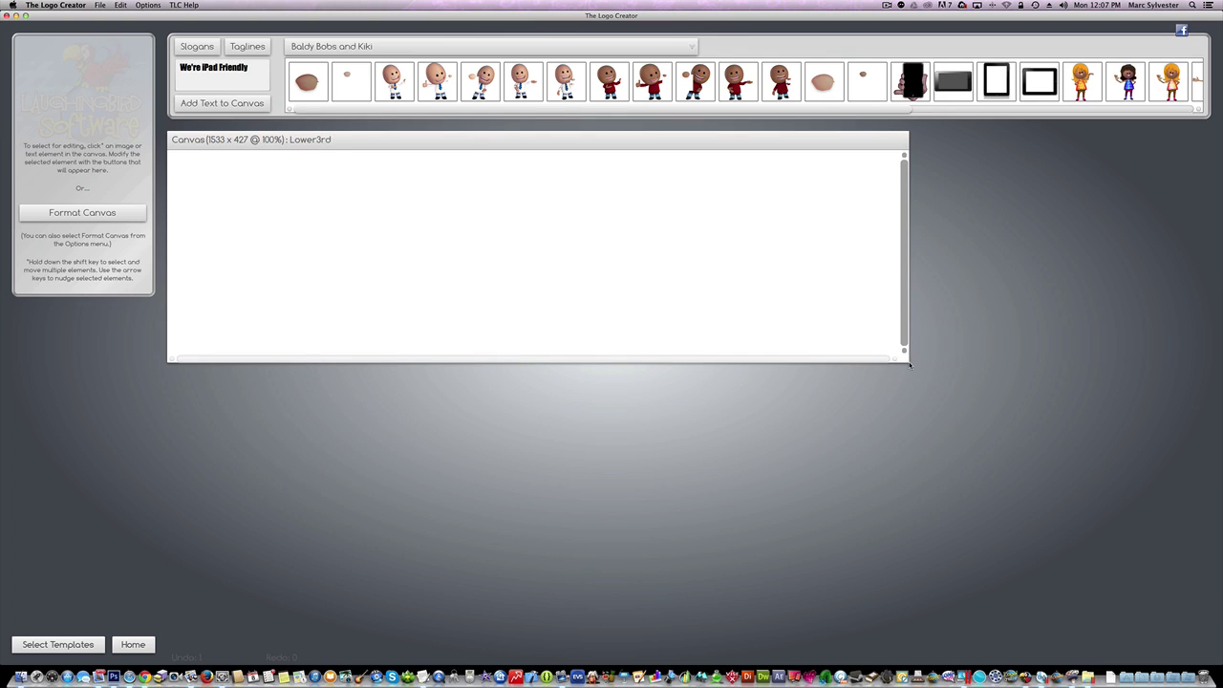
- Load the Backgrounds n Textures.db library and browse its texture thumbnails
{"action": "left_click", "coordinate": [387, 50]}
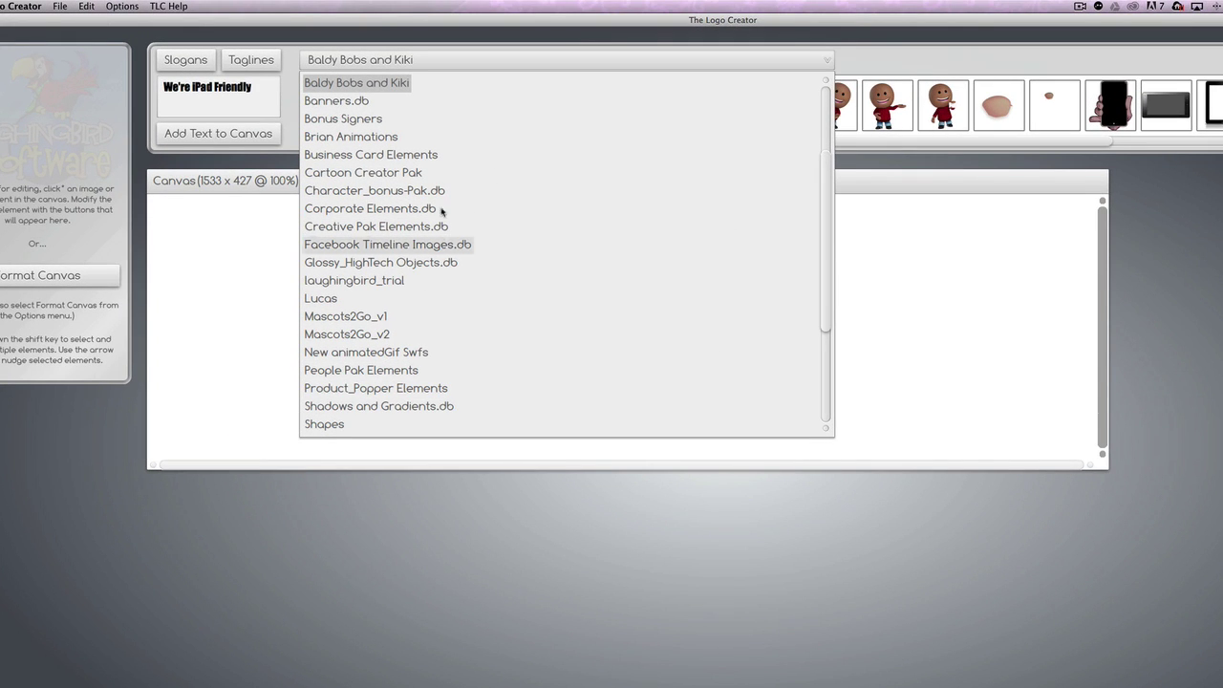
{"action": "scroll", "coordinate": [832, 219], "scroll_direction": "up", "scroll_amount": 5}
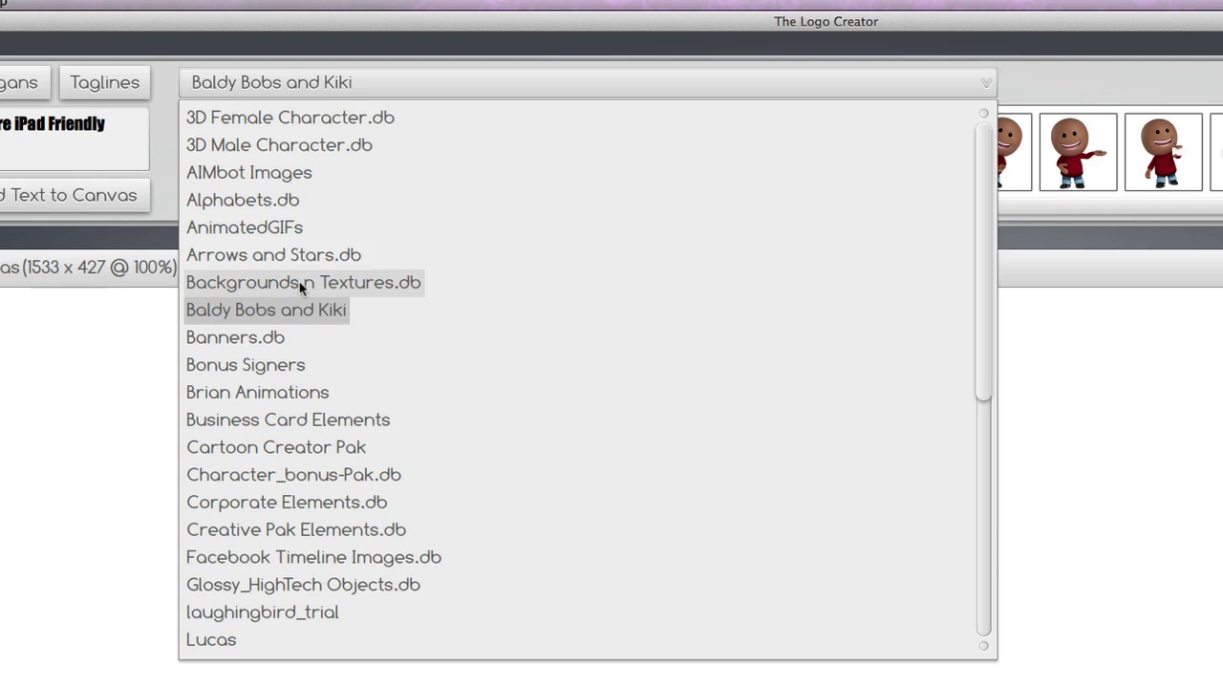
{"action": "left_click", "coordinate": [296, 285]}
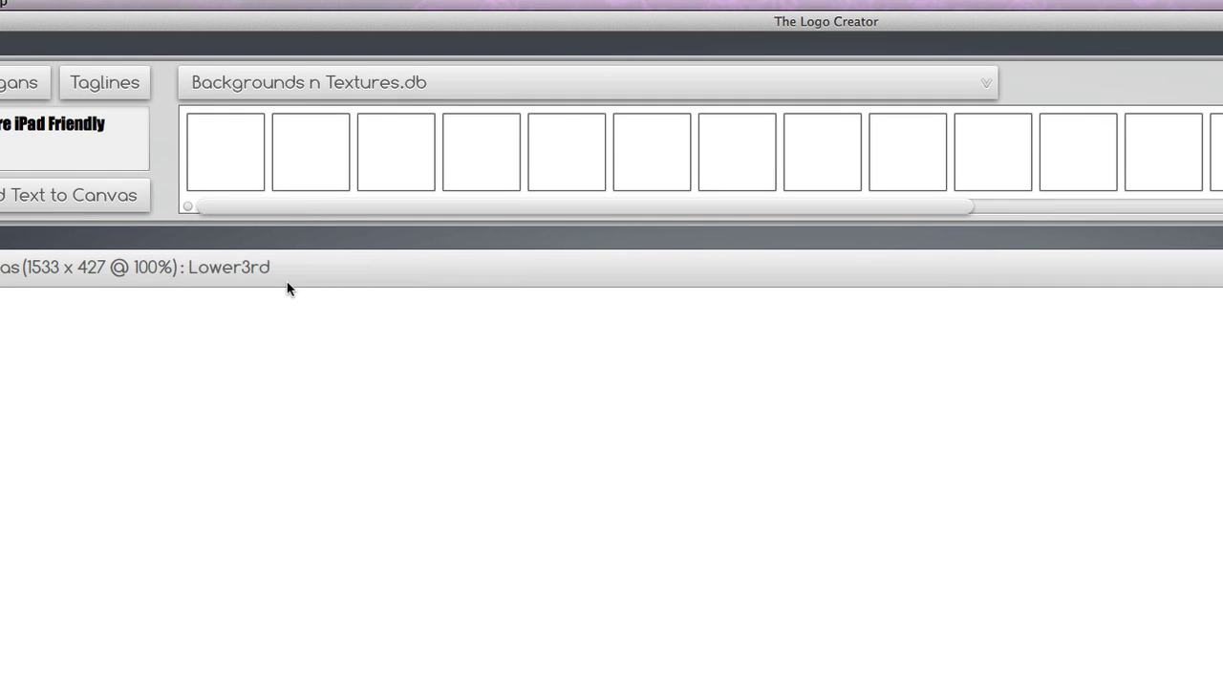
{"action": "left_click_drag", "start_coordinate": [294, 217], "coordinate": [710, 215]}
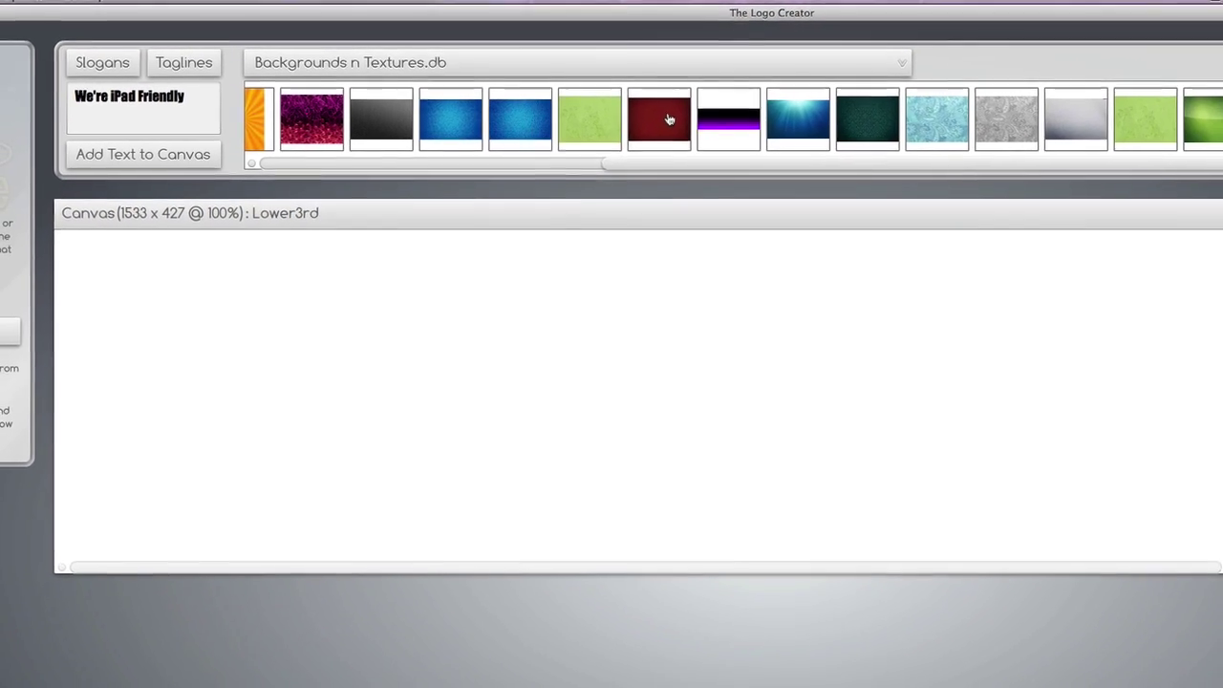
- Place the dark red texture, stretch it to 1.32 width, and align it along the canvas bottom
{"action": "left_click_drag", "start_coordinate": [669, 118], "coordinate": [531, 461]}
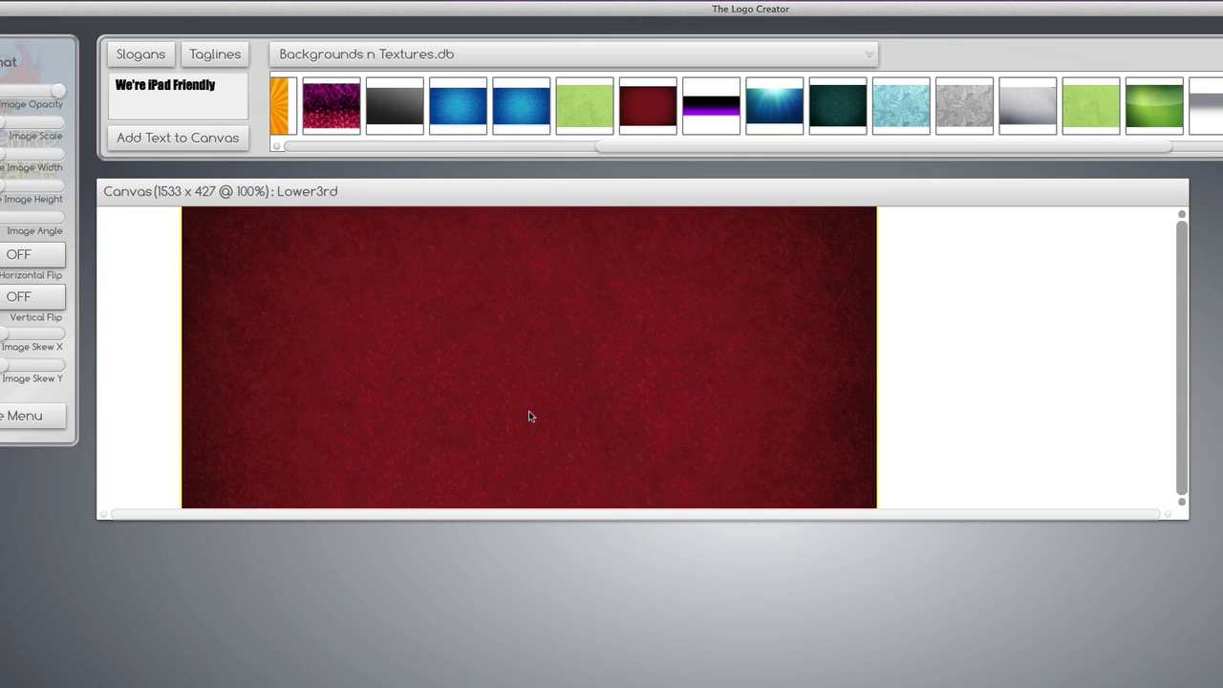
{"action": "left_click_drag", "start_coordinate": [443, 254], "coordinate": [457, 315]}
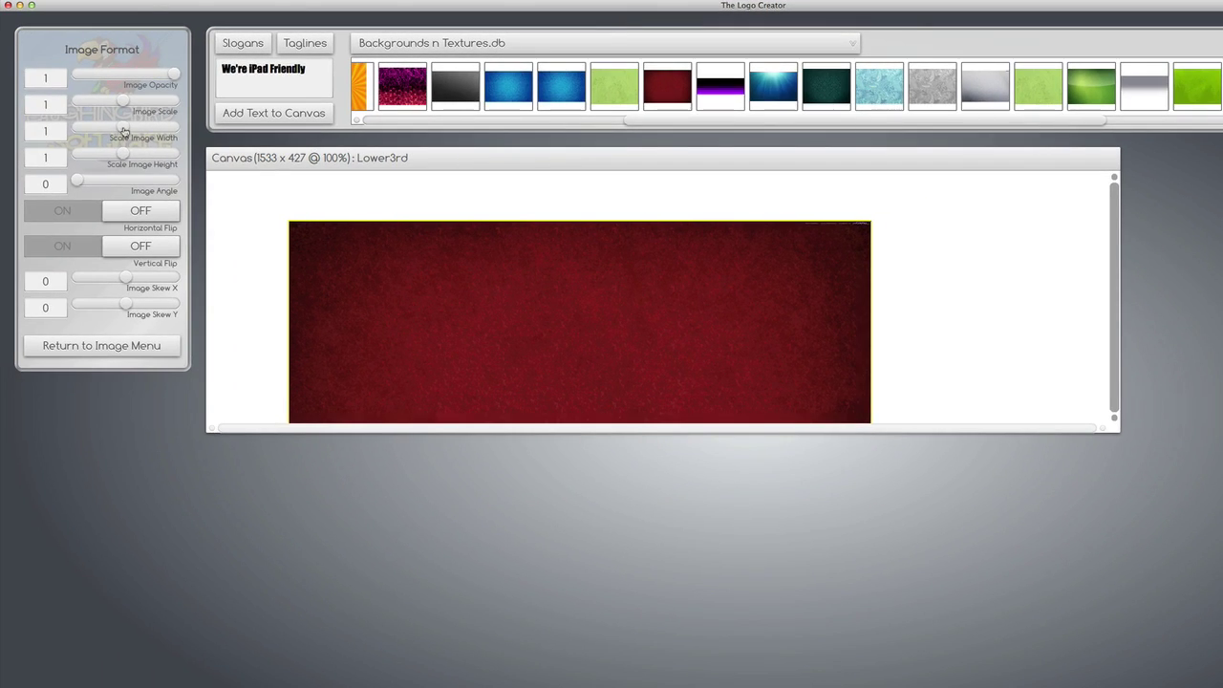
{"action": "left_click_drag", "start_coordinate": [123, 132], "coordinate": [108, 158]}
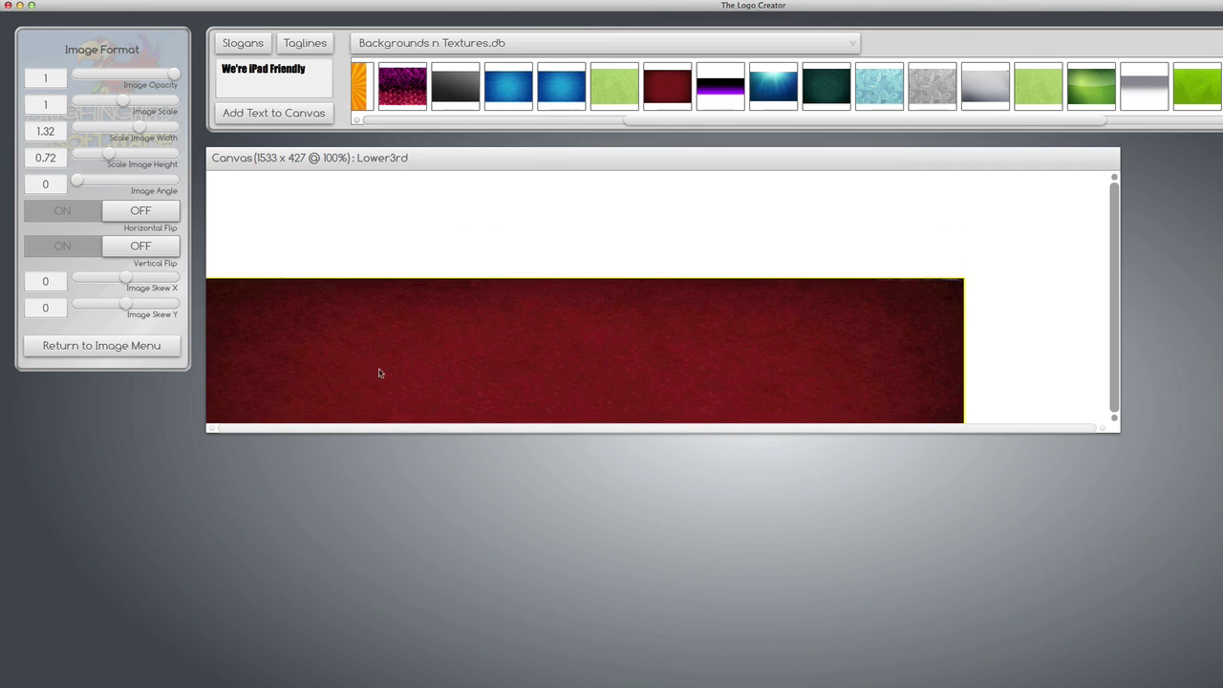
{"action": "left_click_drag", "start_coordinate": [378, 373], "coordinate": [407, 400]}
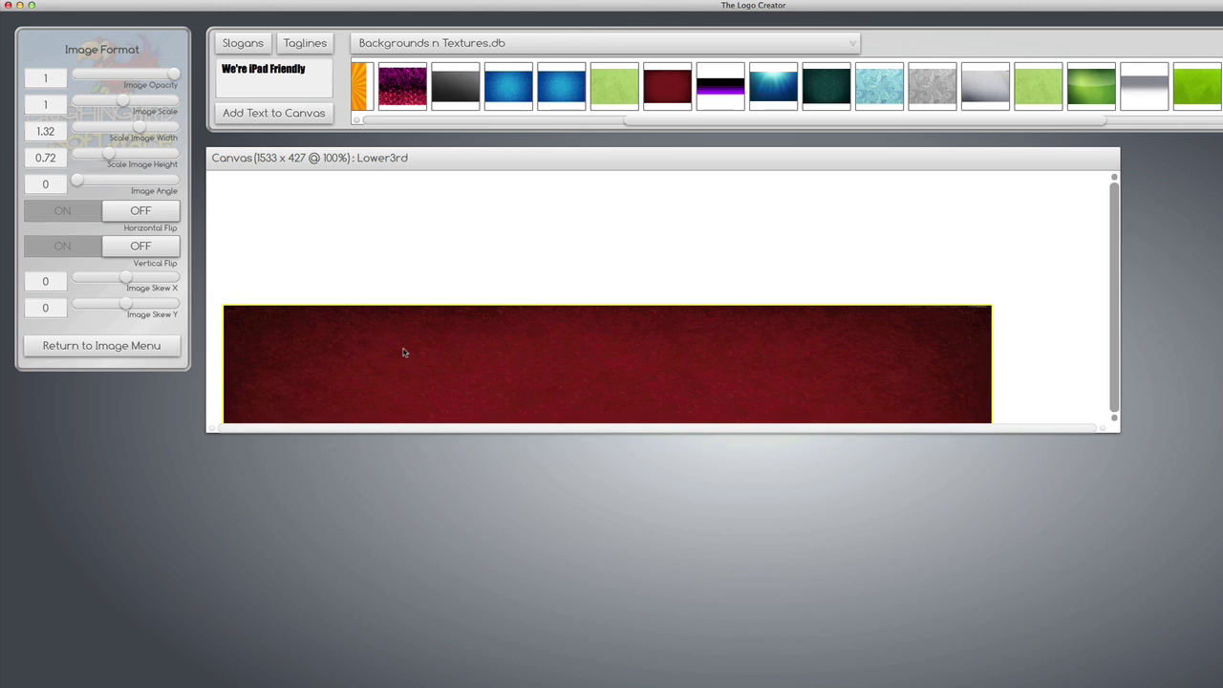
{"action": "left_click_drag", "start_coordinate": [404, 352], "coordinate": [391, 377]}
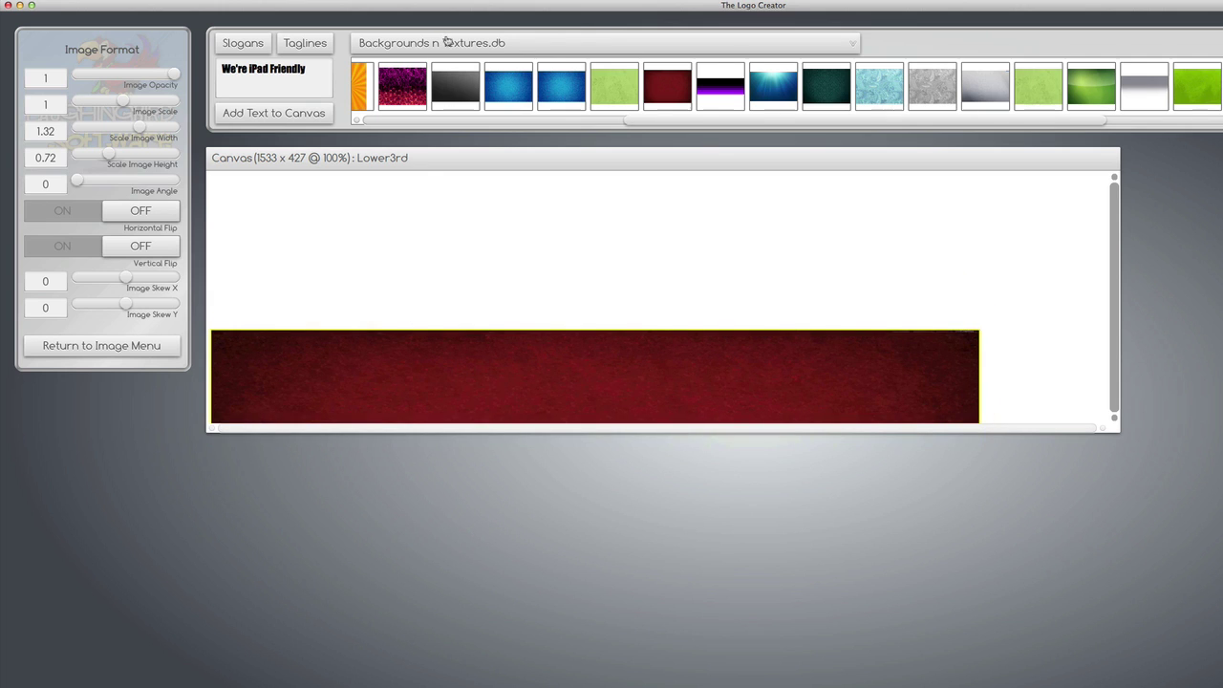
- From Baldy Bobs and Kiki, add a red-sweater Bob at 0.53 scale at the strip's left end
{"action": "left_click", "coordinate": [447, 42]}
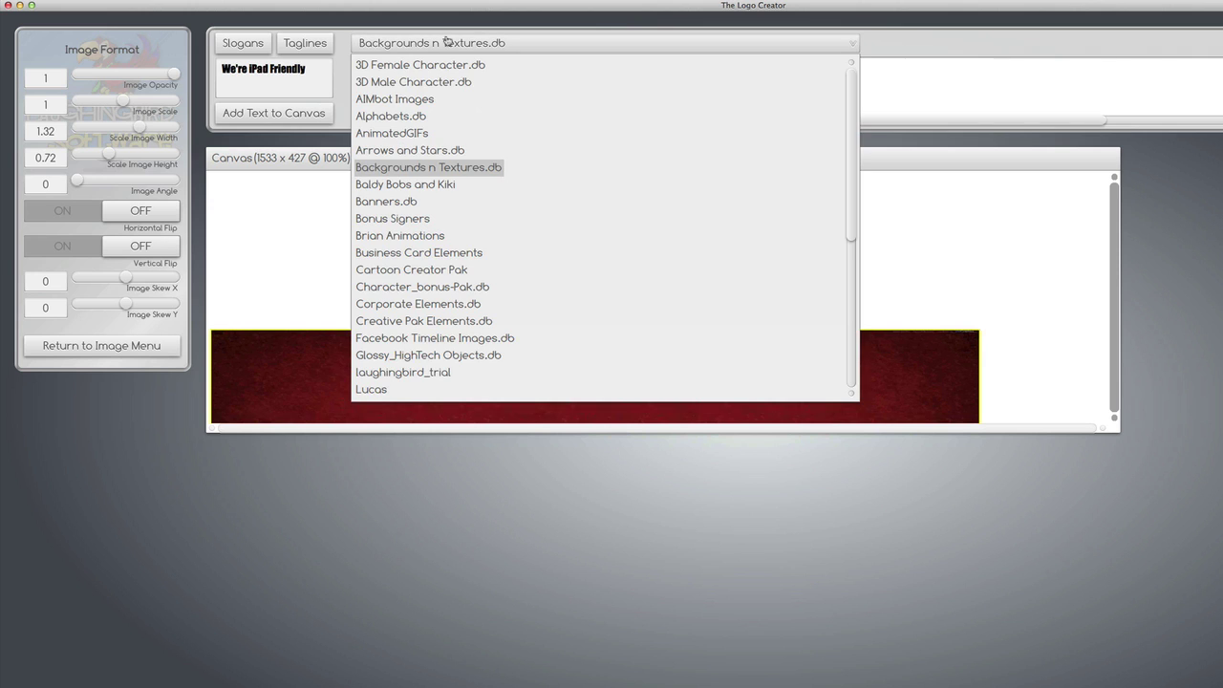
{"action": "left_click", "coordinate": [393, 83]}
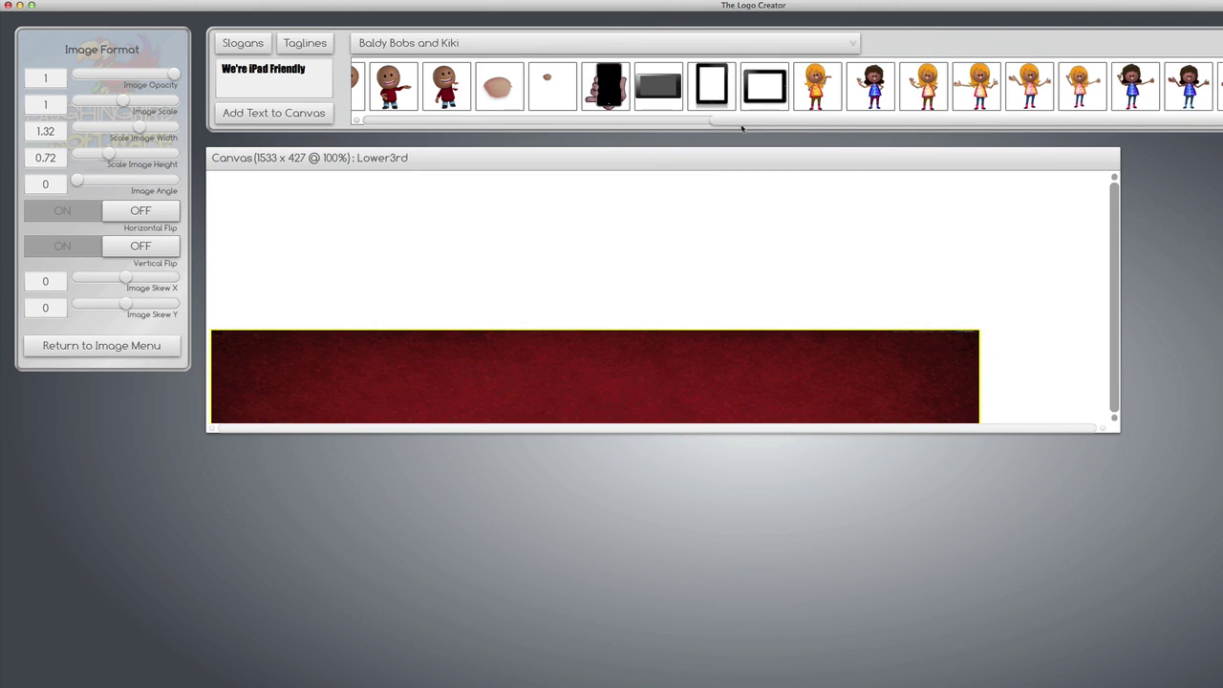
{"action": "left_click_drag", "start_coordinate": [743, 127], "coordinate": [484, 139]}
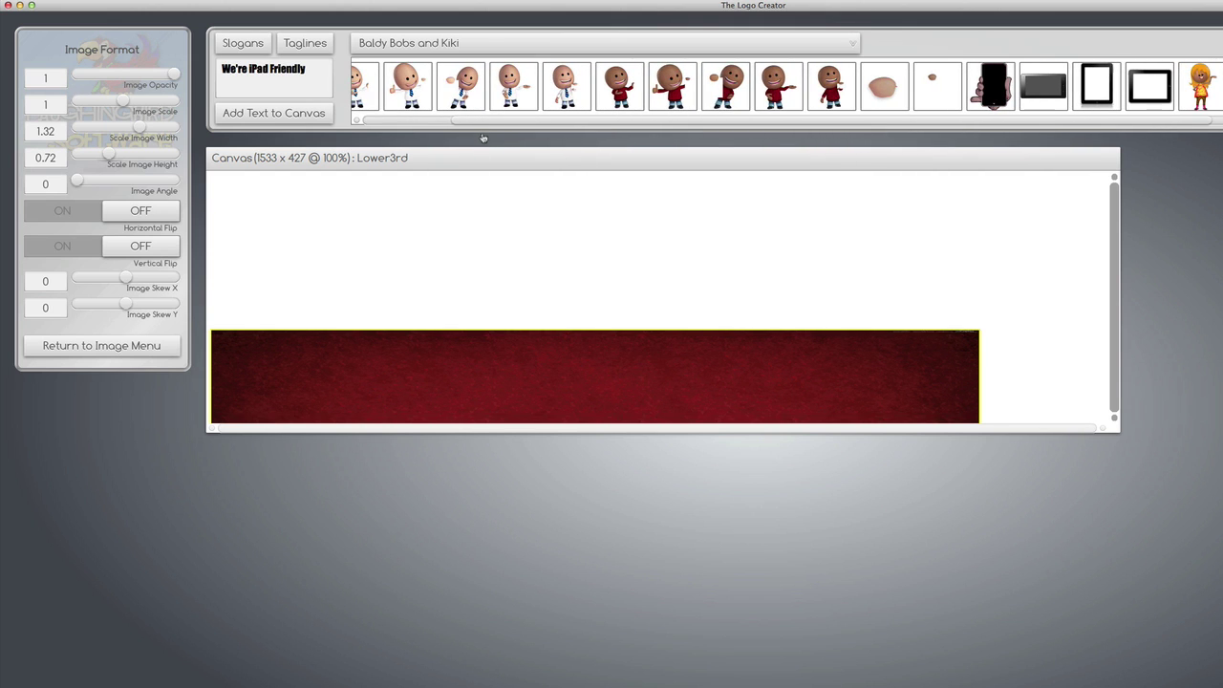
{"action": "left_click_drag", "start_coordinate": [621, 86], "coordinate": [354, 275]}
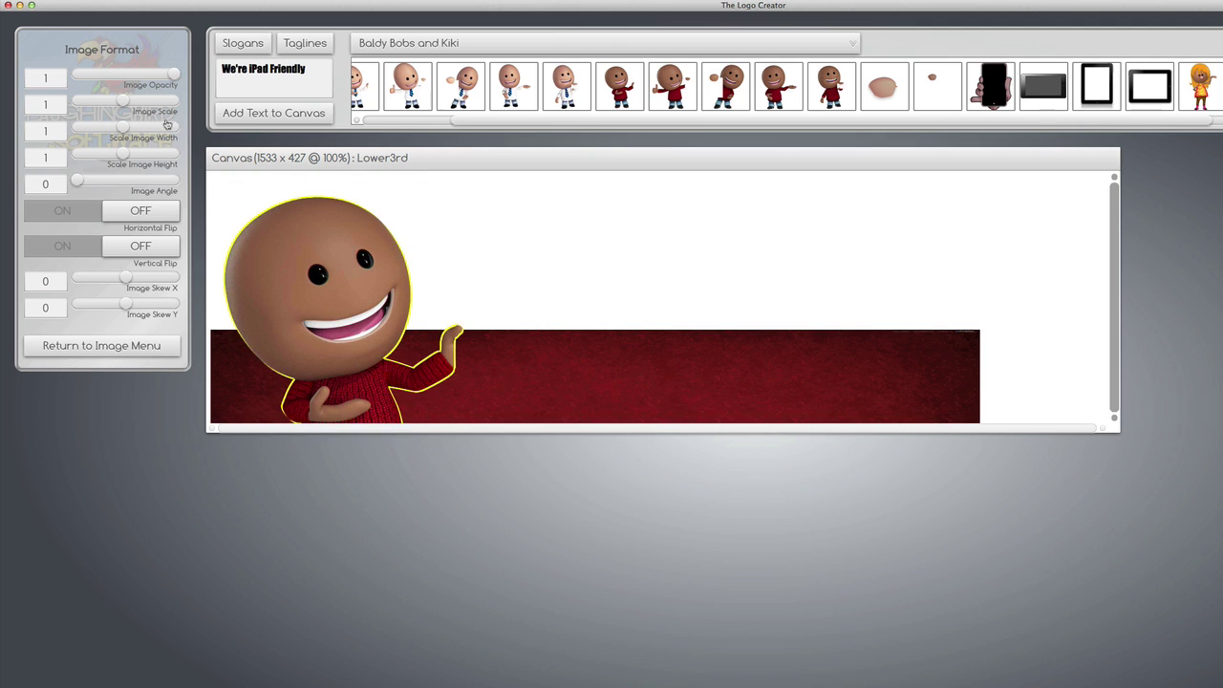
{"action": "left_click_drag", "start_coordinate": [124, 101], "coordinate": [99, 100]}
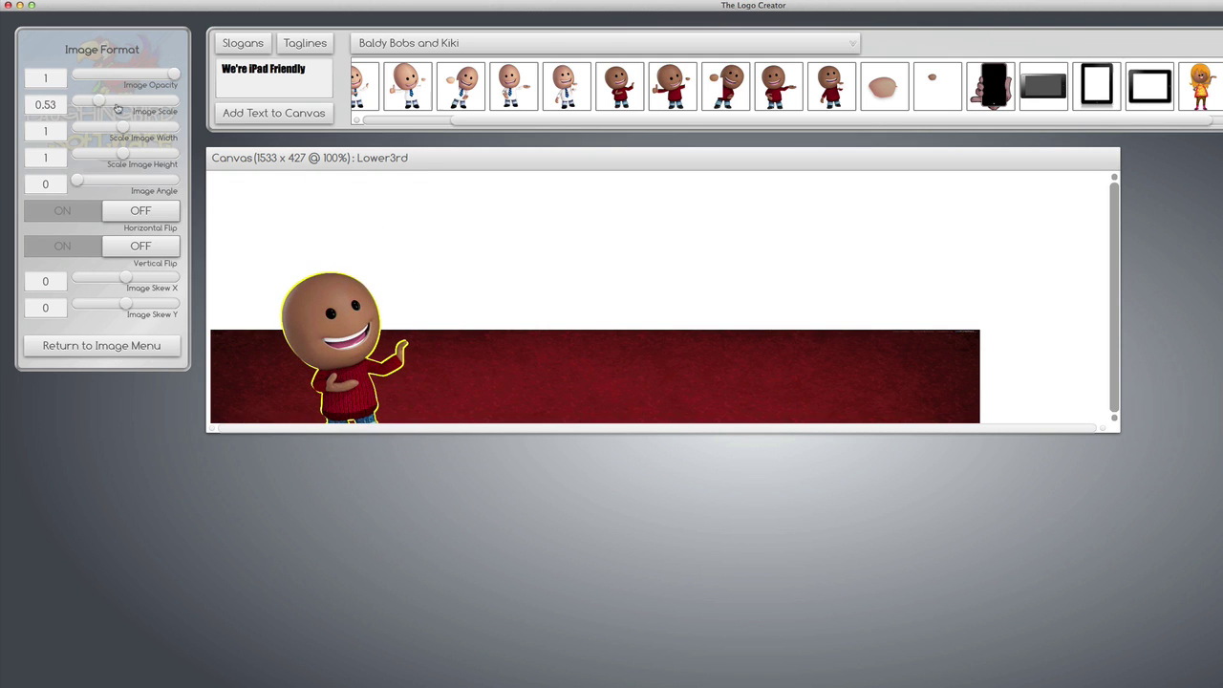
{"action": "left_click_drag", "start_coordinate": [295, 331], "coordinate": [254, 307]}
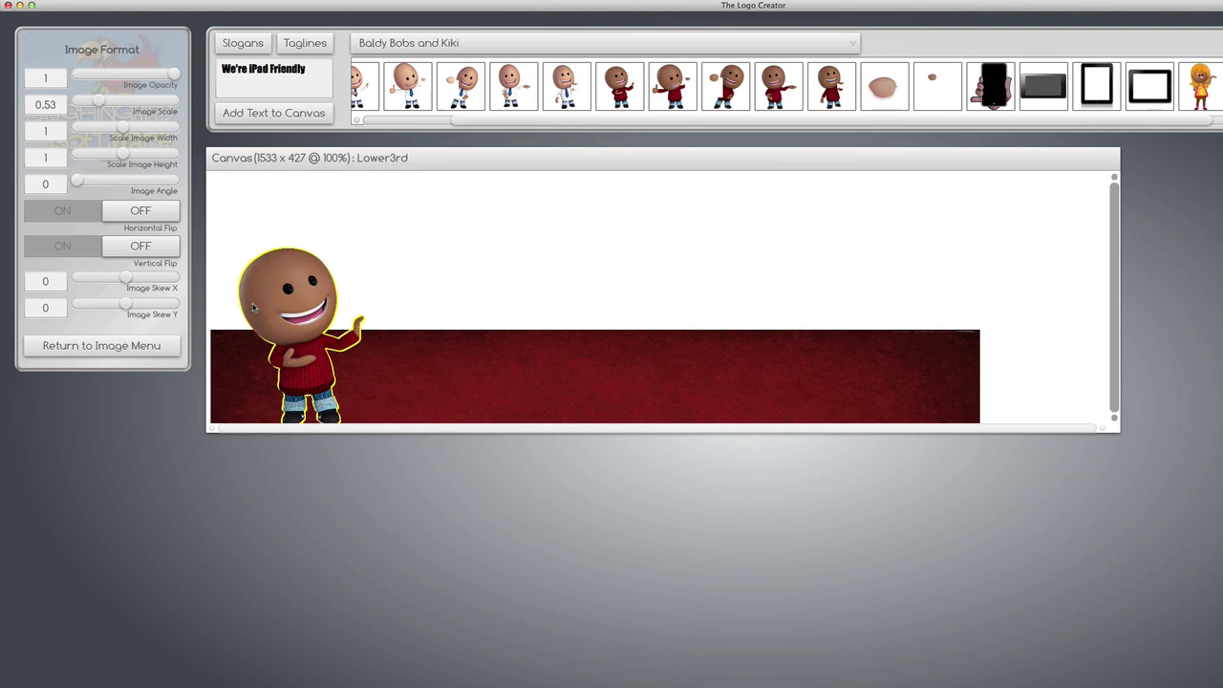
- Add a tablet image at 0.24 scale beside Bob and bring Bob to the front
{"action": "left_click_drag", "start_coordinate": [1150, 94], "coordinate": [410, 328]}
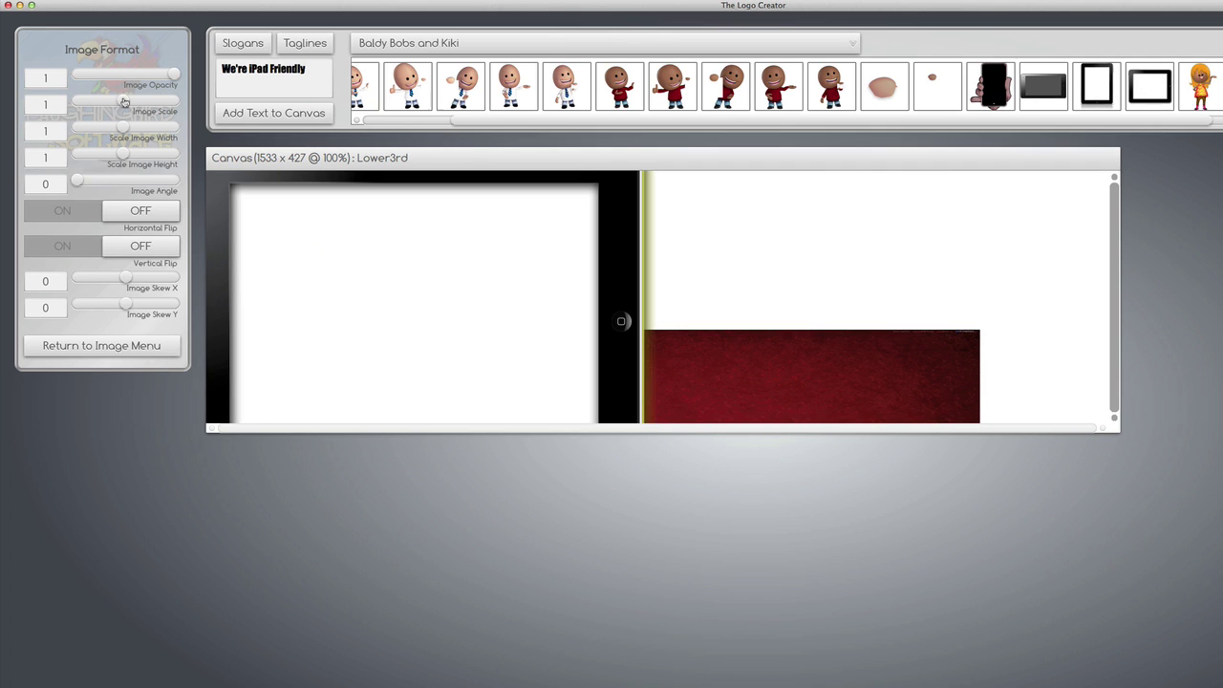
{"action": "left_click_drag", "start_coordinate": [123, 101], "coordinate": [83, 101]}
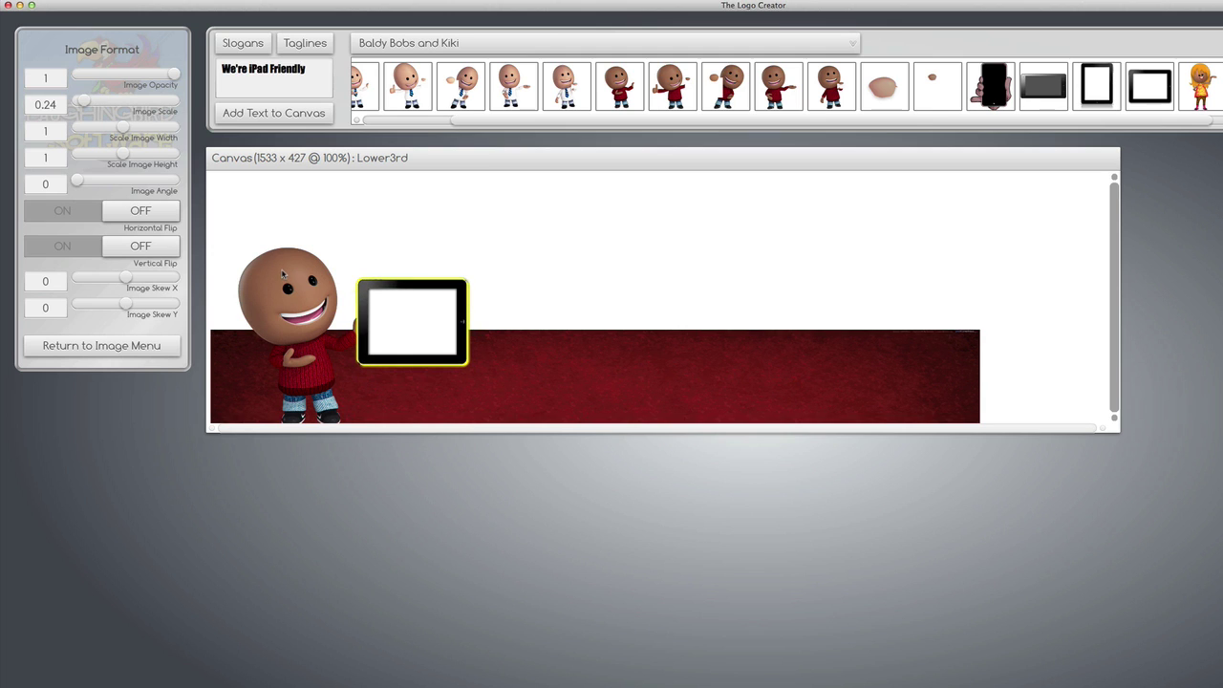
{"action": "left_click", "coordinate": [282, 258]}
{"action": "left_click", "coordinate": [196, 2]}
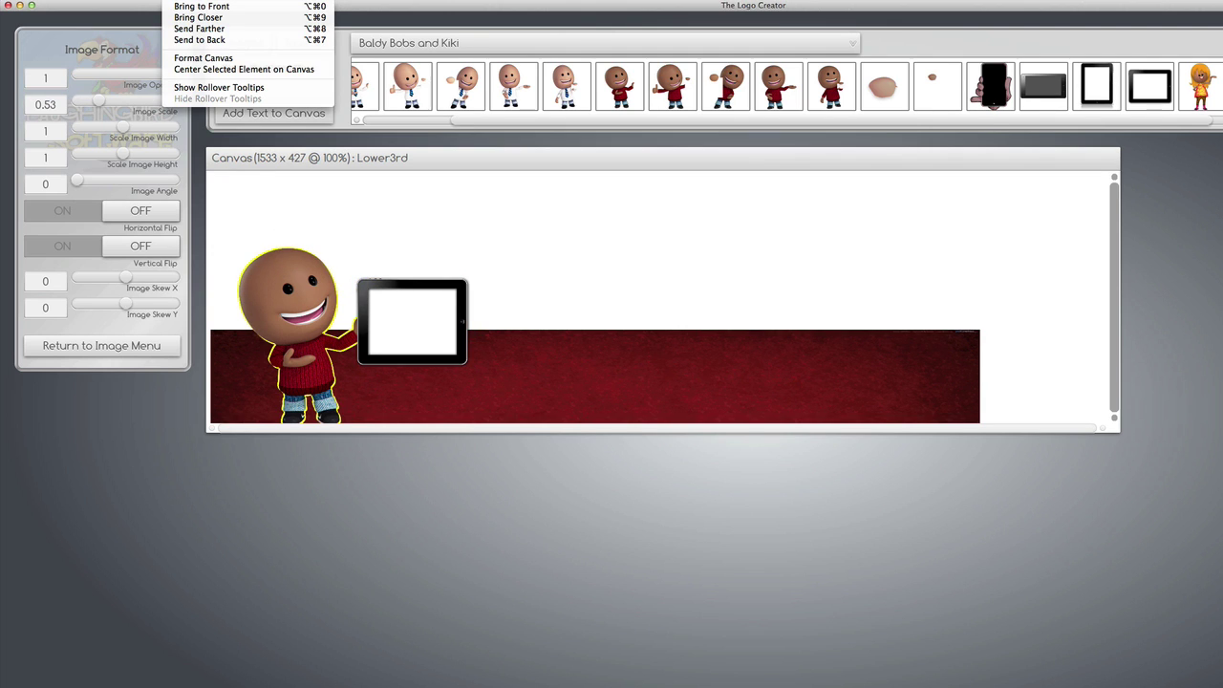
{"action": "left_click", "coordinate": [196, 7]}
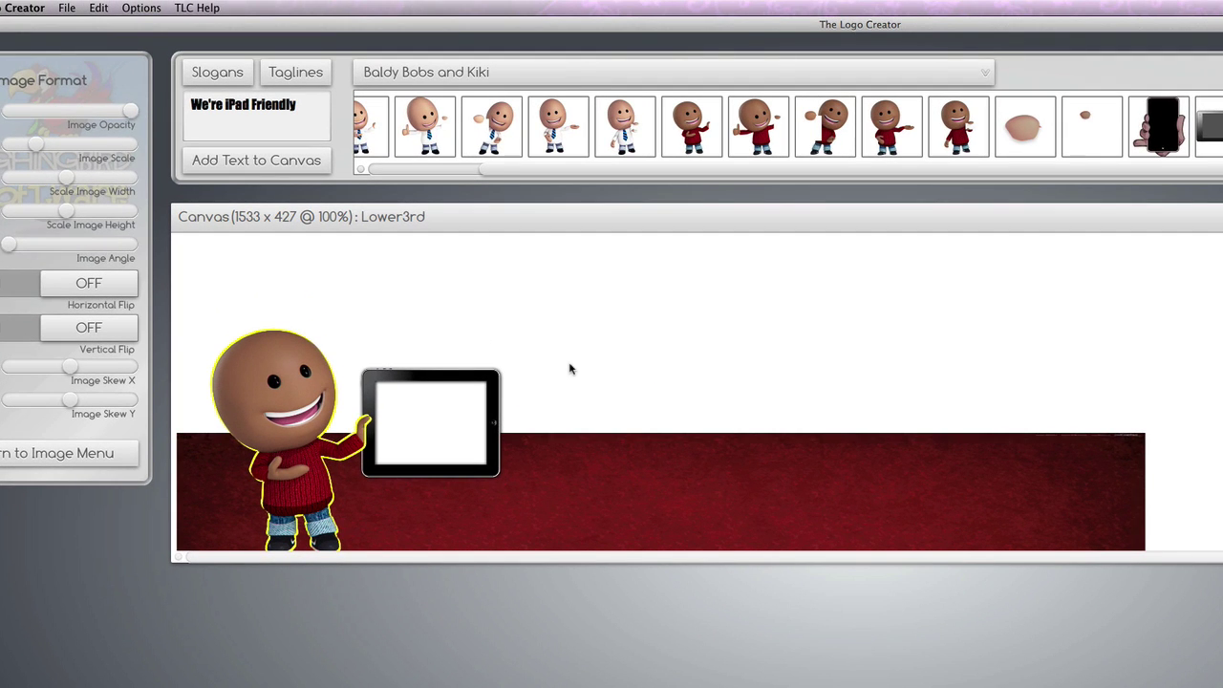
{"action": "left_click", "coordinate": [570, 370]}
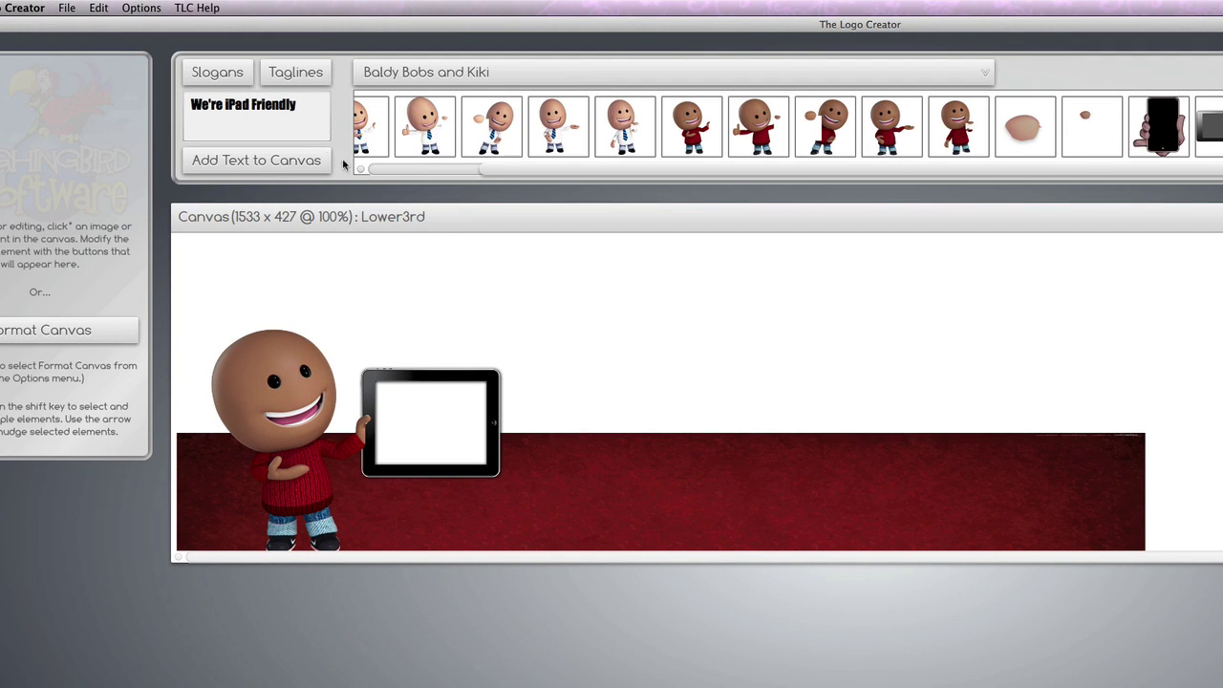
- Add the text 'We're iPad Friendly!' and move it onto the red banner
{"action": "left_click", "coordinate": [309, 115]}
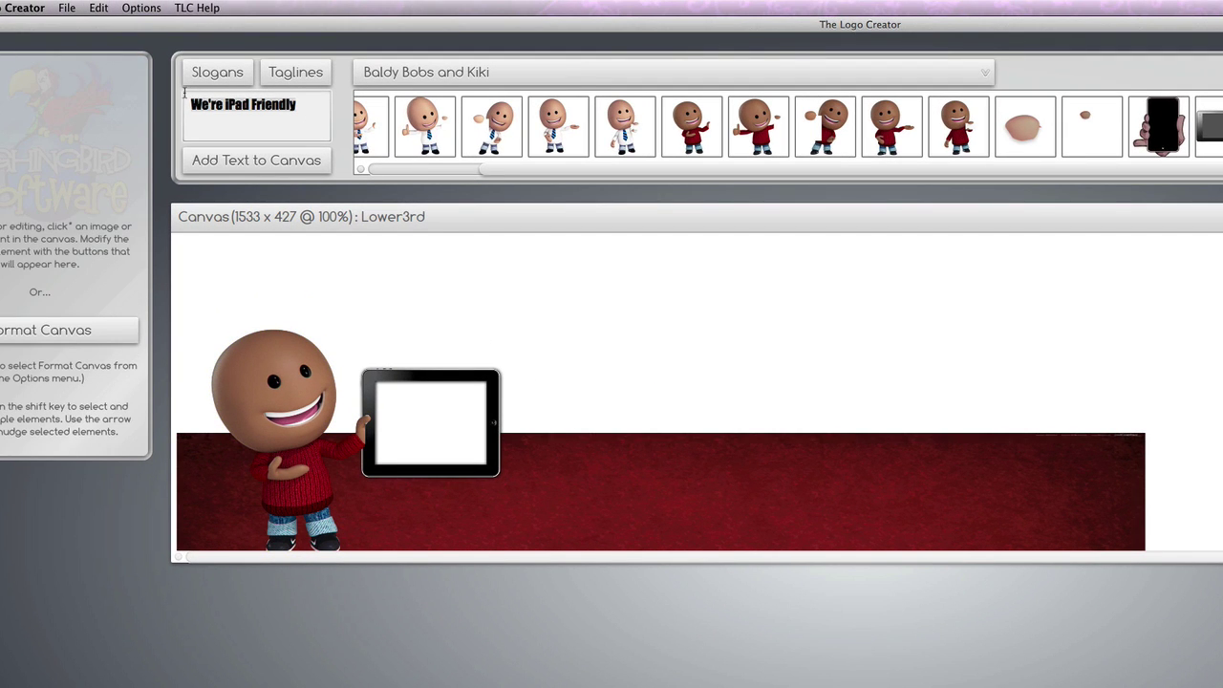
{"action": "key", "text": "super+a"}
{"action": "type", "text": "We're iPa"}
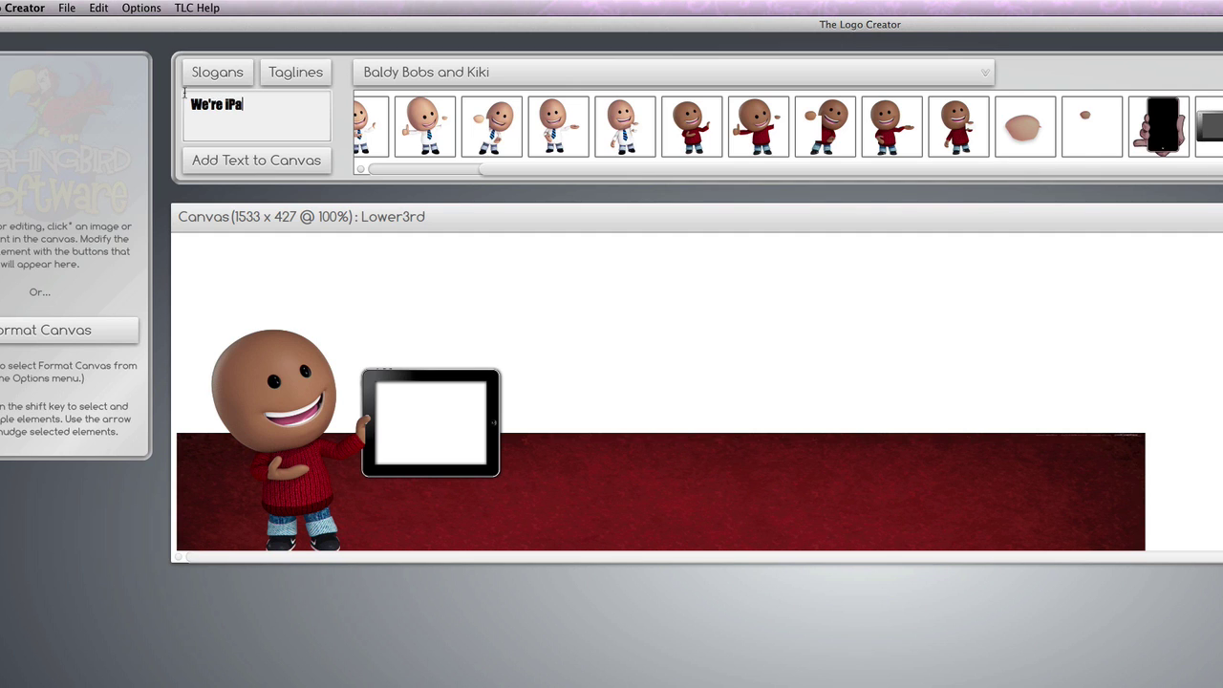
{"action": "type", "text": "d Friendly!"}
{"action": "left_click", "coordinate": [229, 160]}
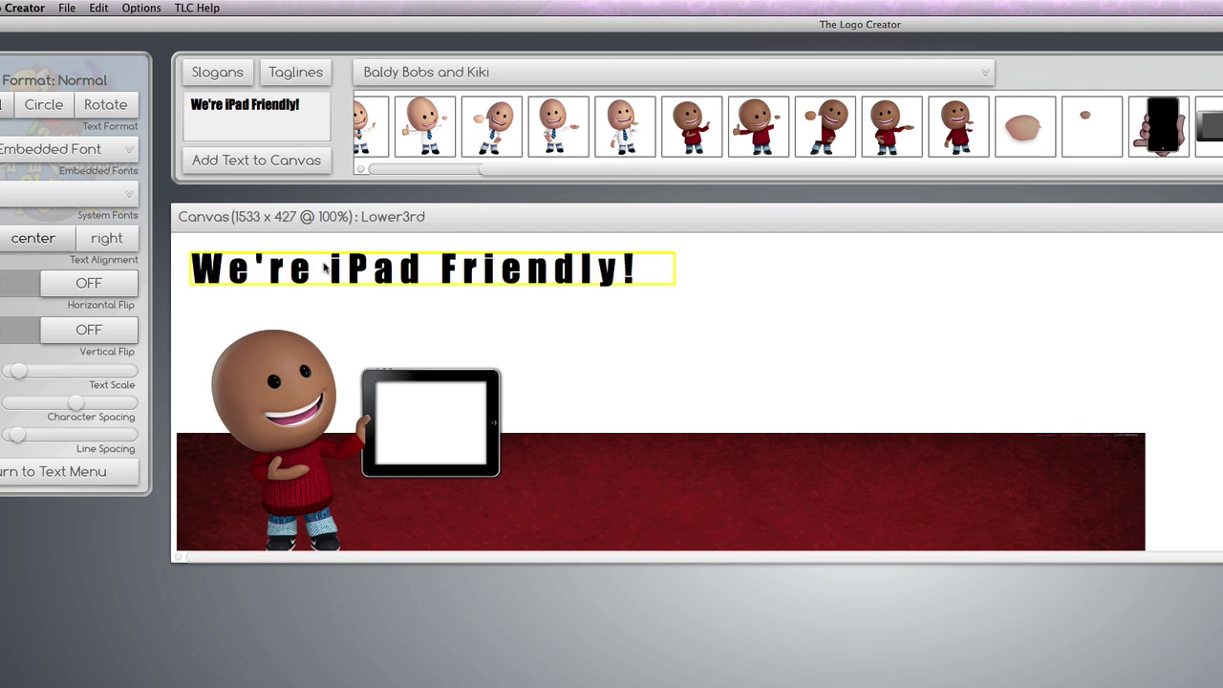
{"action": "left_click_drag", "start_coordinate": [333, 272], "coordinate": [606, 507]}
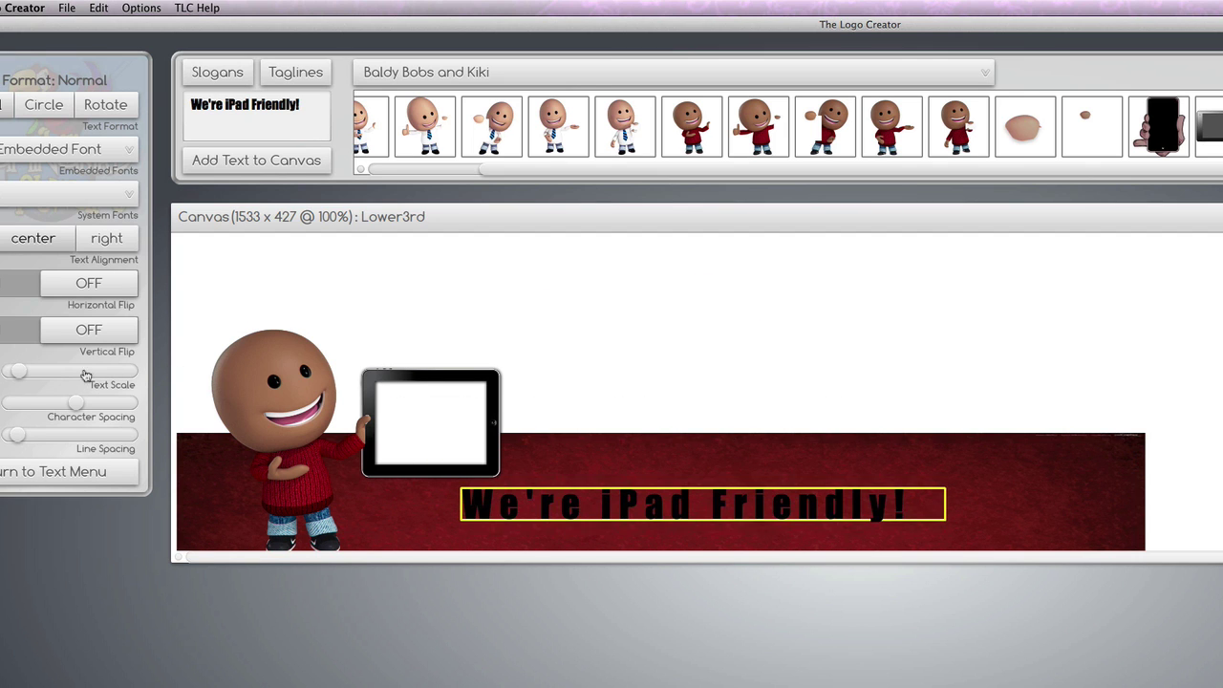
- Set the slogan's text scale to 103 and character spacing to -0.5, nudging it up slightly
{"action": "left_click_drag", "start_coordinate": [21, 373], "coordinate": [29, 373]}
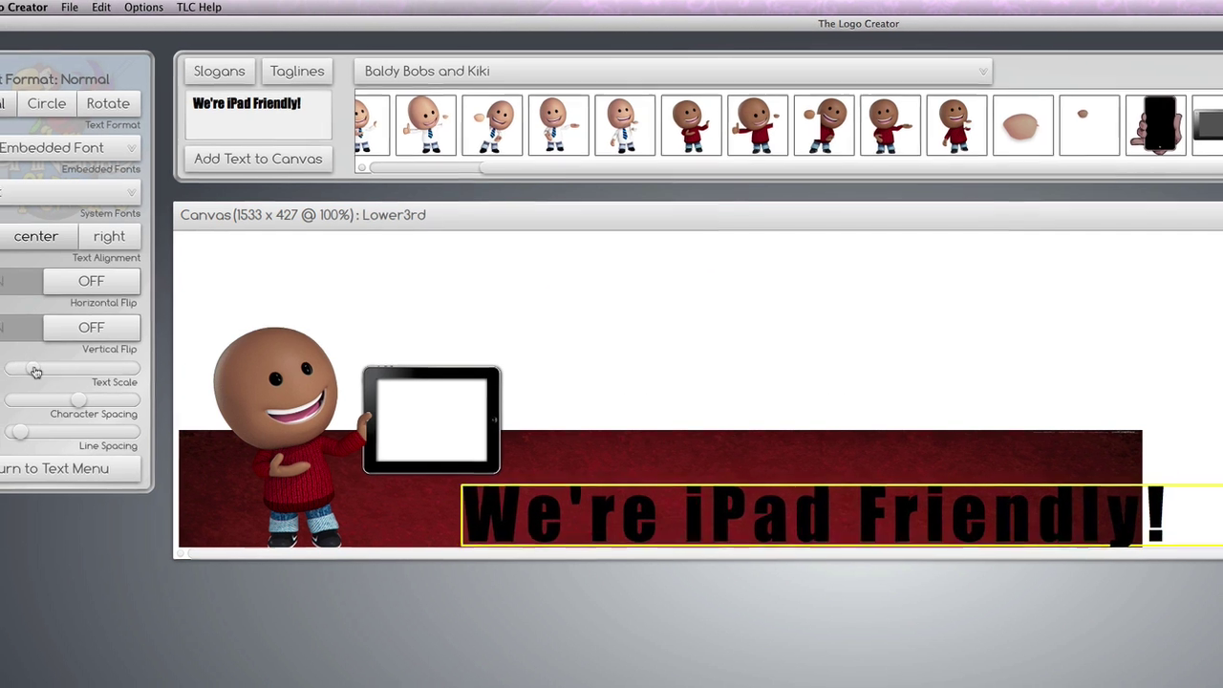
{"action": "left_click_drag", "start_coordinate": [145, 340], "coordinate": [106, 316]}
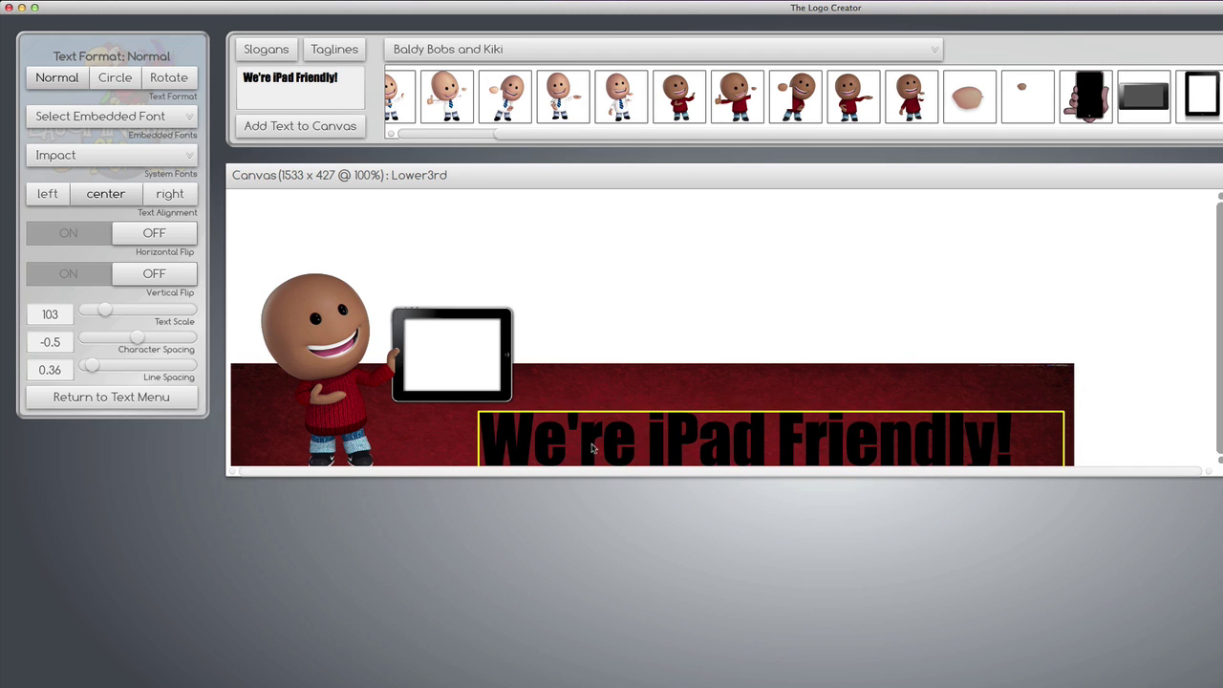
{"action": "left_click_drag", "start_coordinate": [676, 453], "coordinate": [675, 429]}
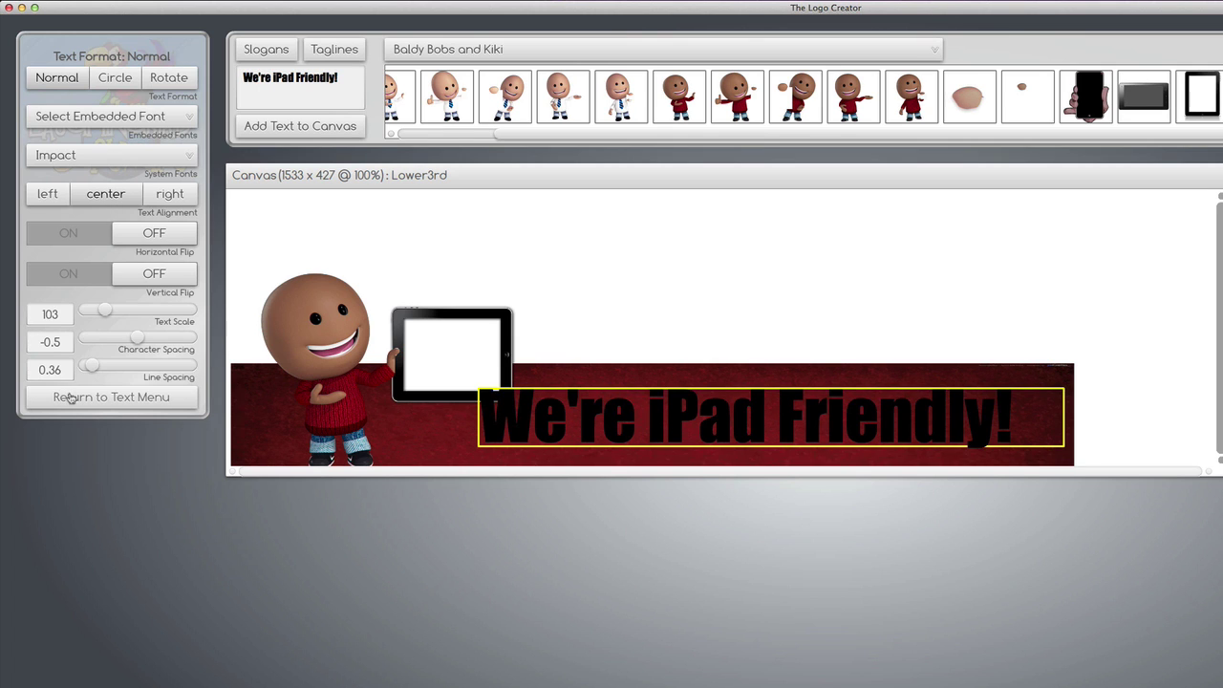
- Make the slogan text white
{"action": "left_click", "coordinate": [70, 397]}
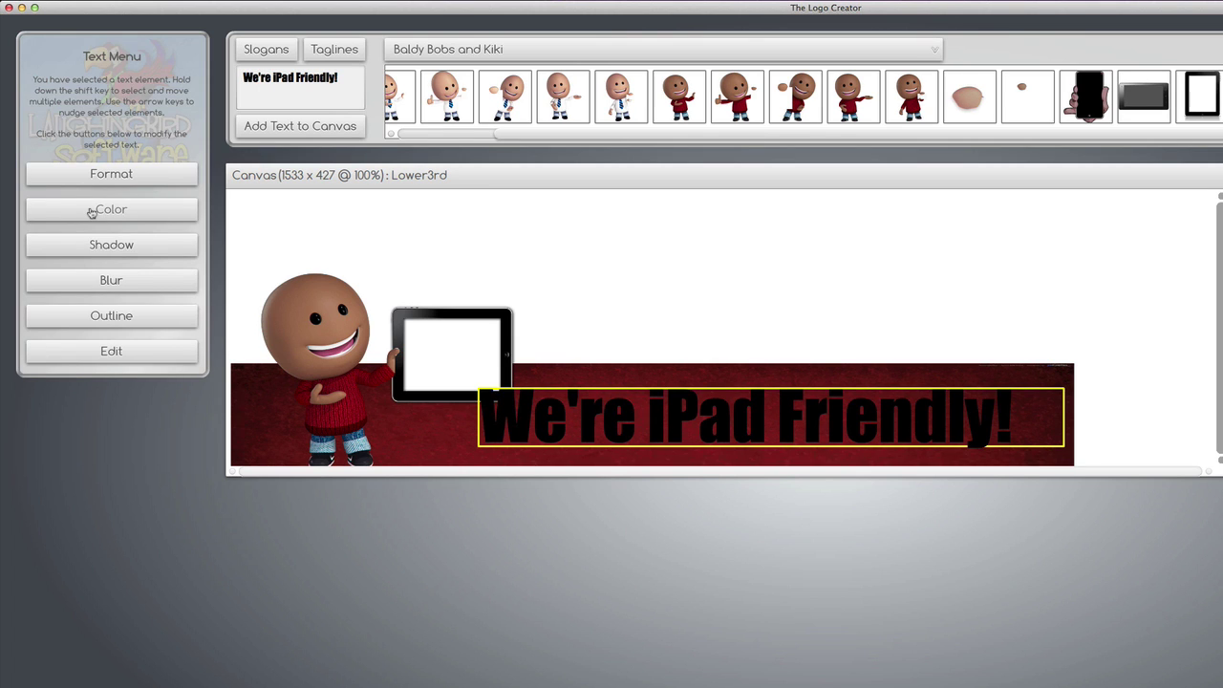
{"action": "left_click", "coordinate": [91, 212]}
{"action": "left_click_drag", "start_coordinate": [96, 190], "coordinate": [7, 145]}
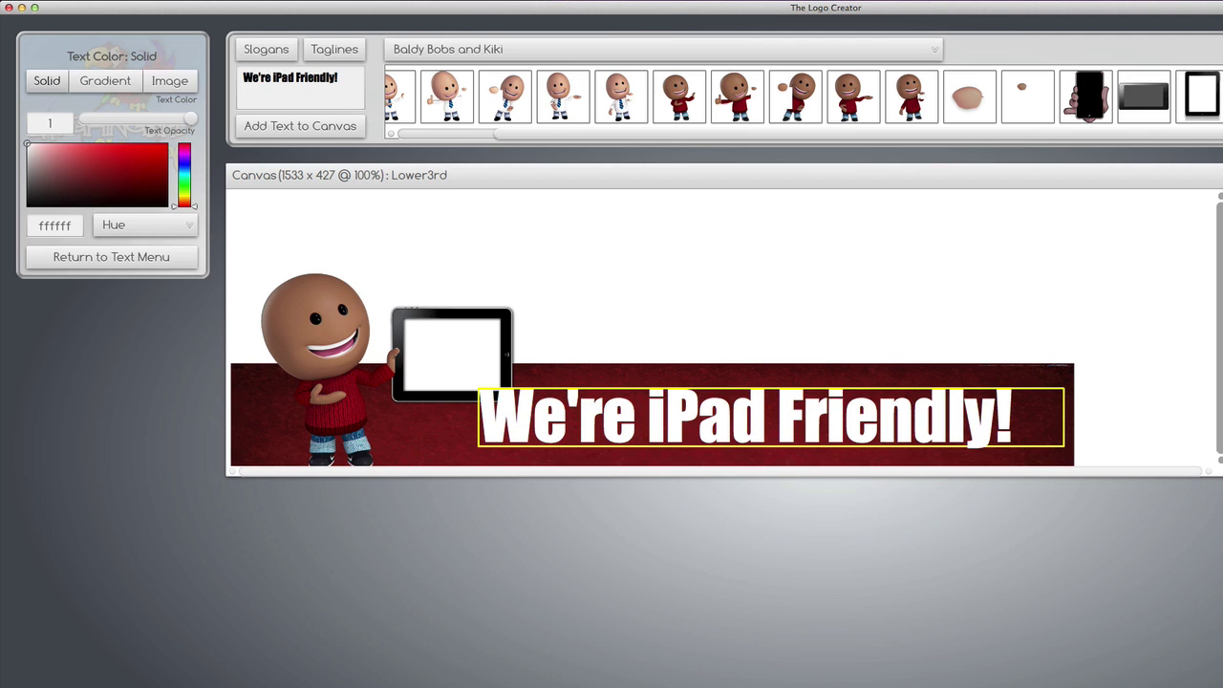
- Give the slogan a drop shadow at angle 116 with 0.576 opacity
{"action": "left_click", "coordinate": [59, 265]}
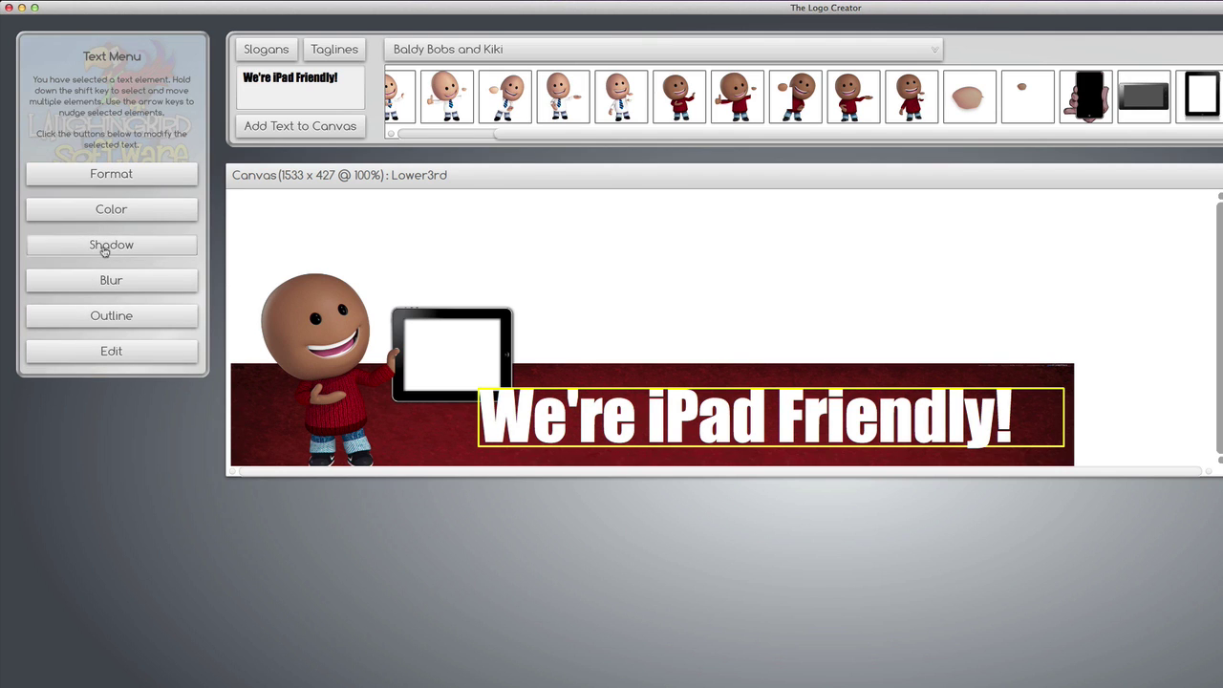
{"action": "left_click", "coordinate": [105, 247]}
{"action": "left_click", "coordinate": [93, 86]}
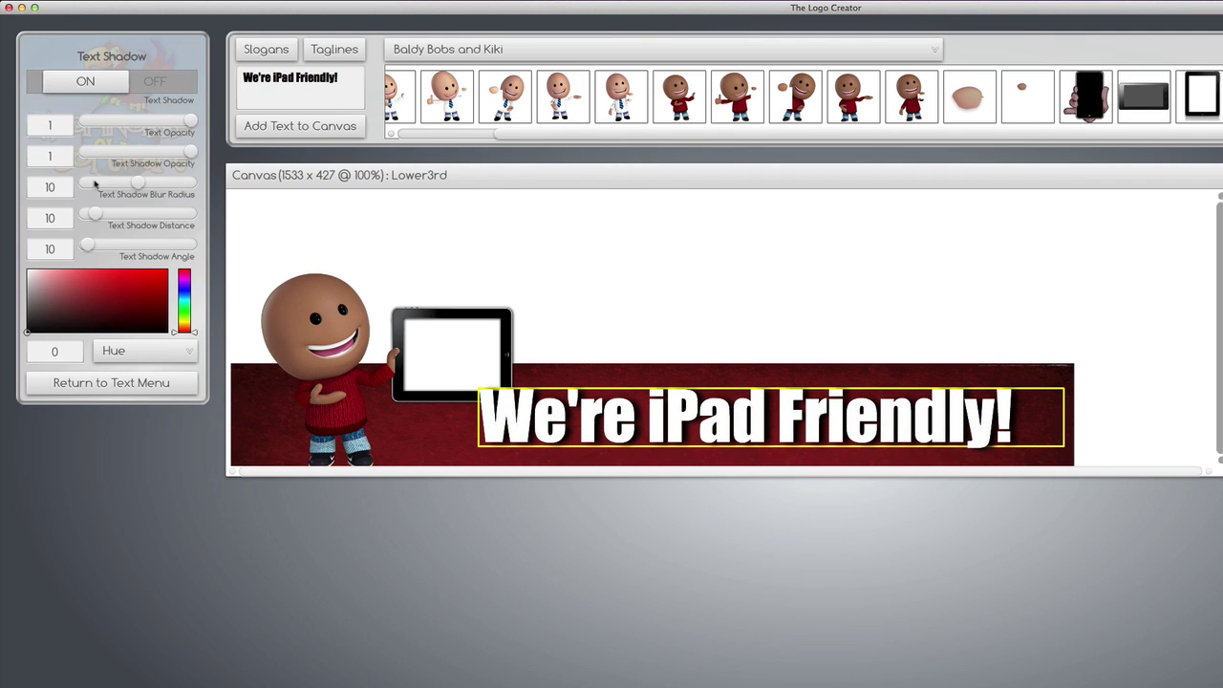
{"action": "left_click_drag", "start_coordinate": [87, 245], "coordinate": [118, 249]}
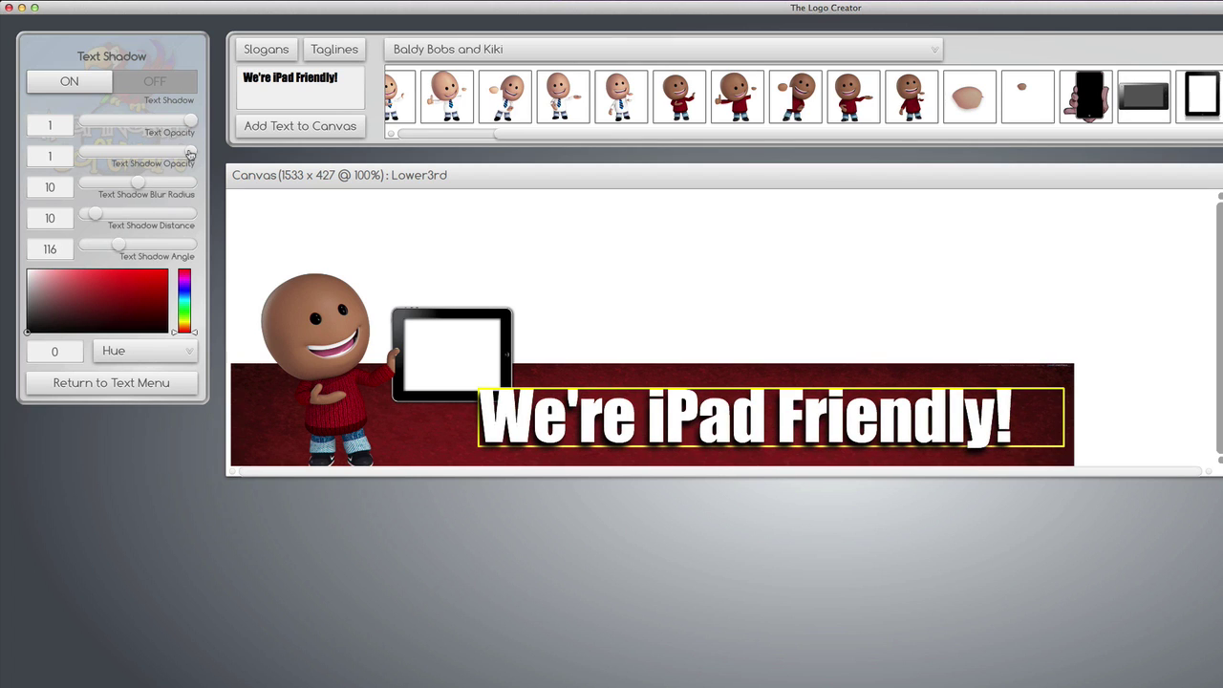
{"action": "left_click_drag", "start_coordinate": [190, 154], "coordinate": [144, 154]}
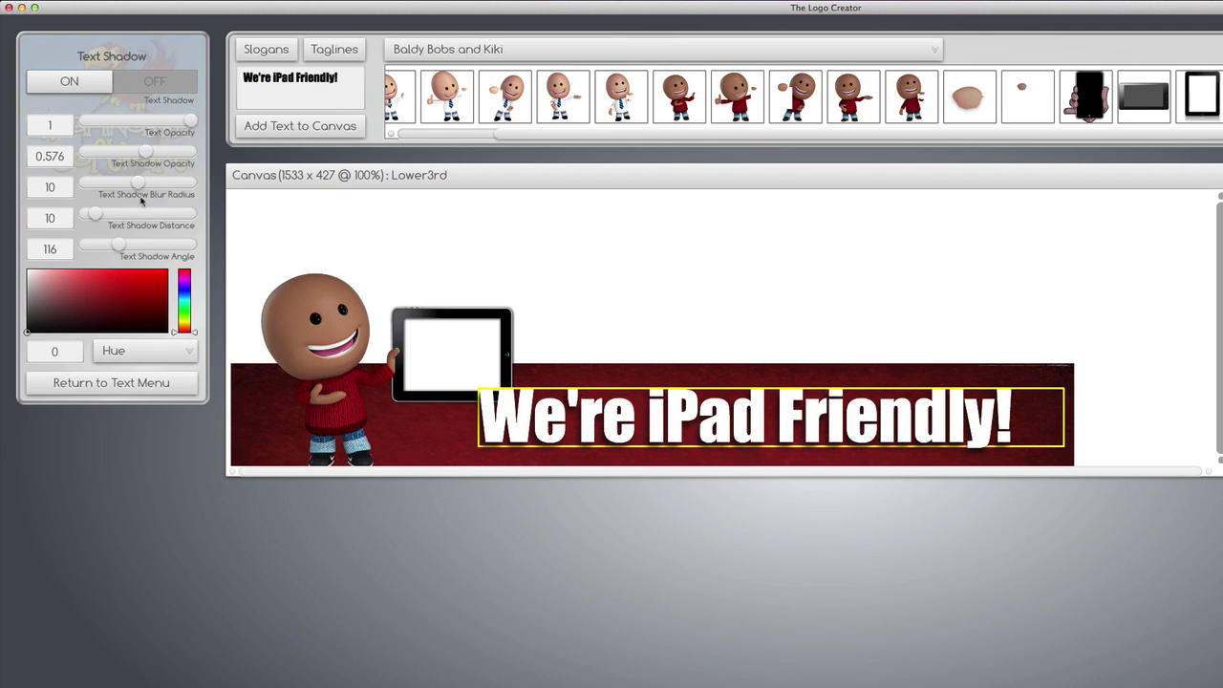
{"action": "left_click", "coordinate": [117, 382]}
{"action": "left_click", "coordinate": [112, 176]}
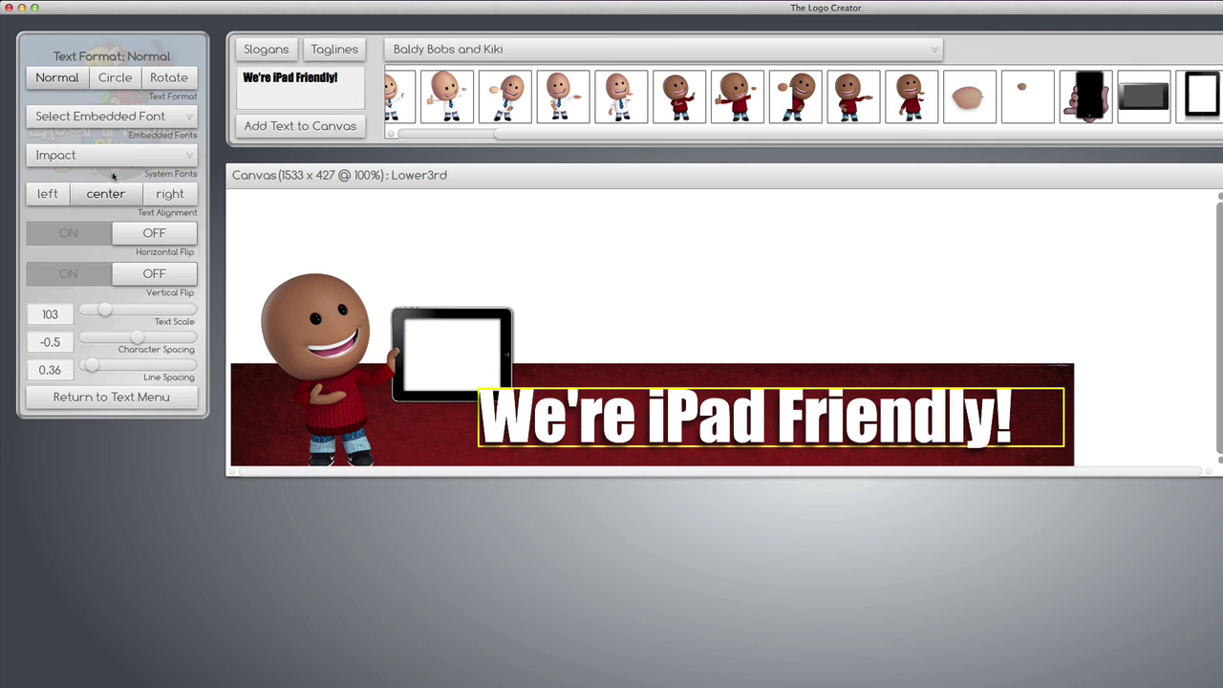
{"action": "left_click", "coordinate": [980, 322]}
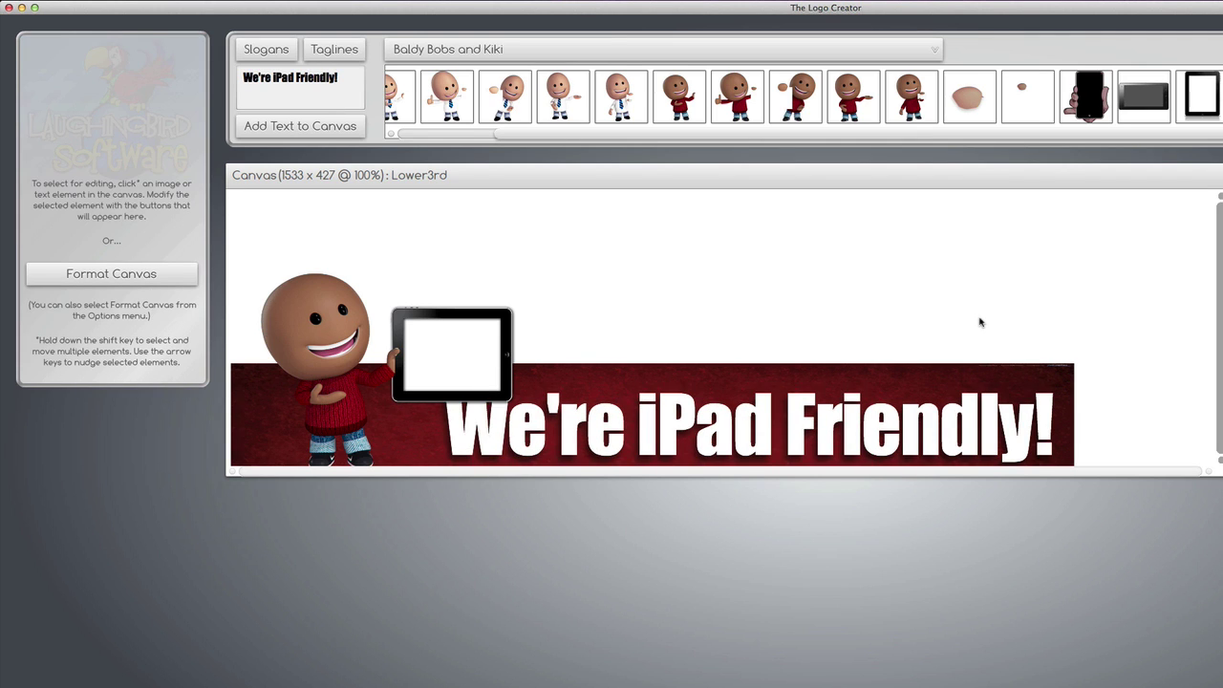
- Export the banner as a transparent PNG named BaldyLower3rd
{"action": "left_click", "coordinate": [138, 0]}
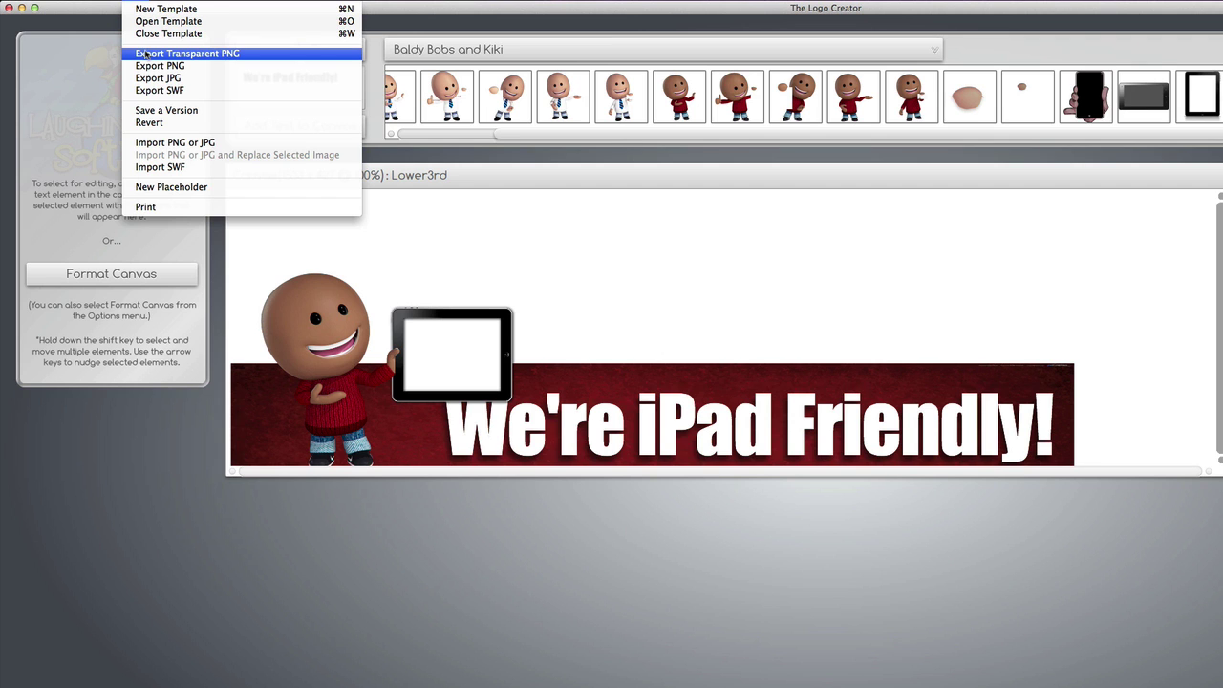
{"action": "left_click", "coordinate": [148, 55]}
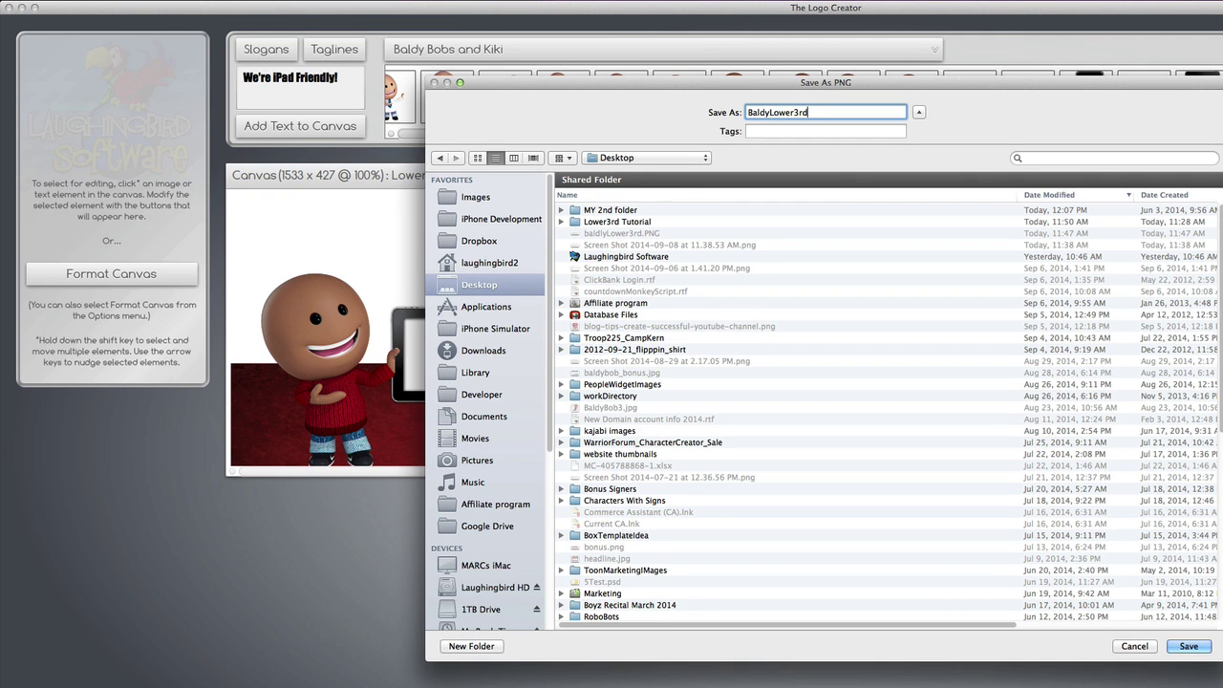
{"action": "key", "text": "Return"}
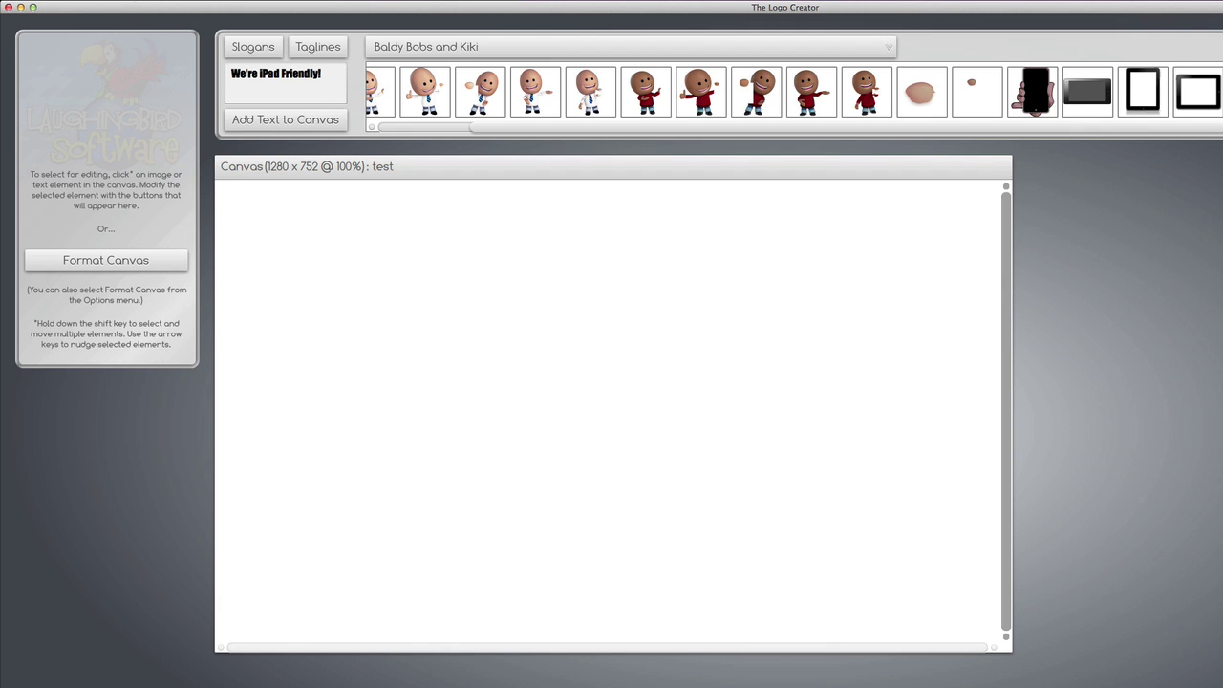
- Import the silver car photo onto the test canvas and begin importing another image
{"action": "left_click", "coordinate": [139, 0]}
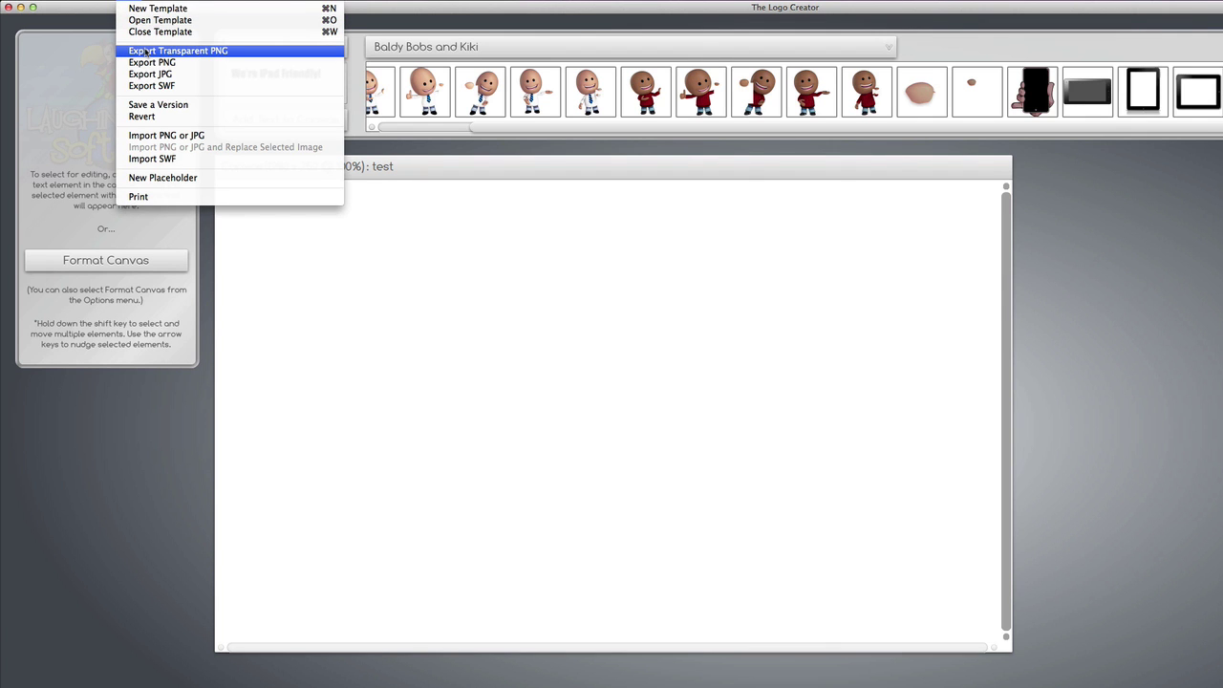
{"action": "left_click", "coordinate": [166, 135]}
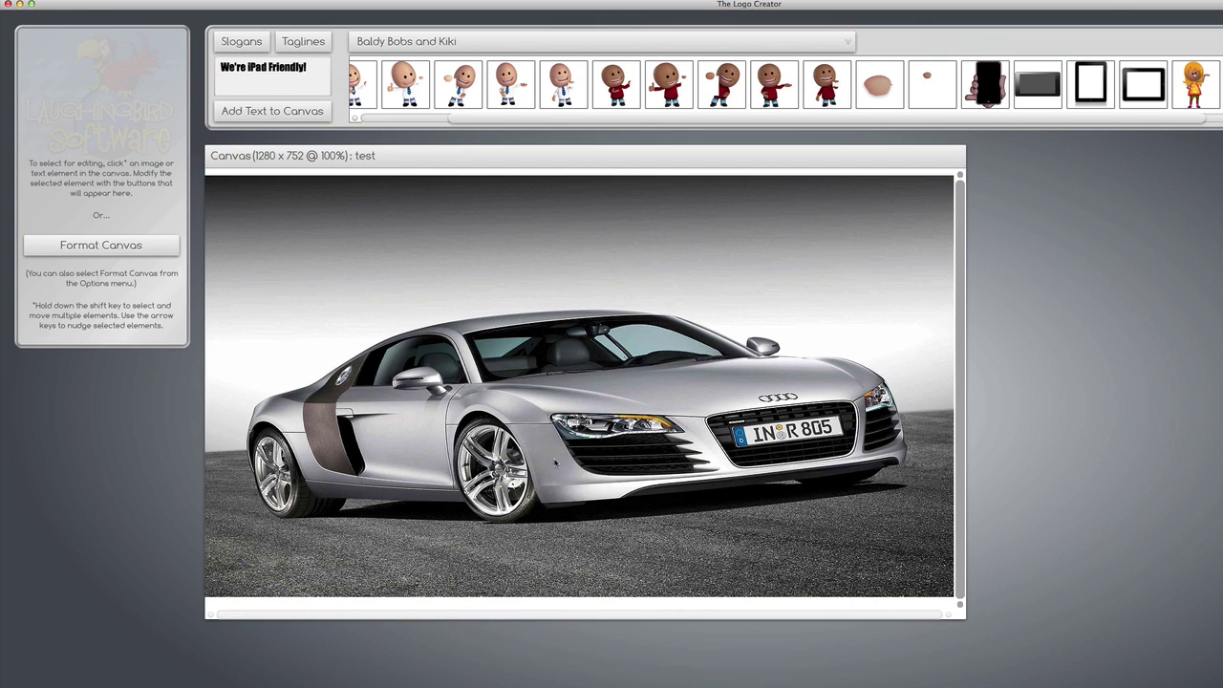
{"action": "left_click", "coordinate": [129, 1]}
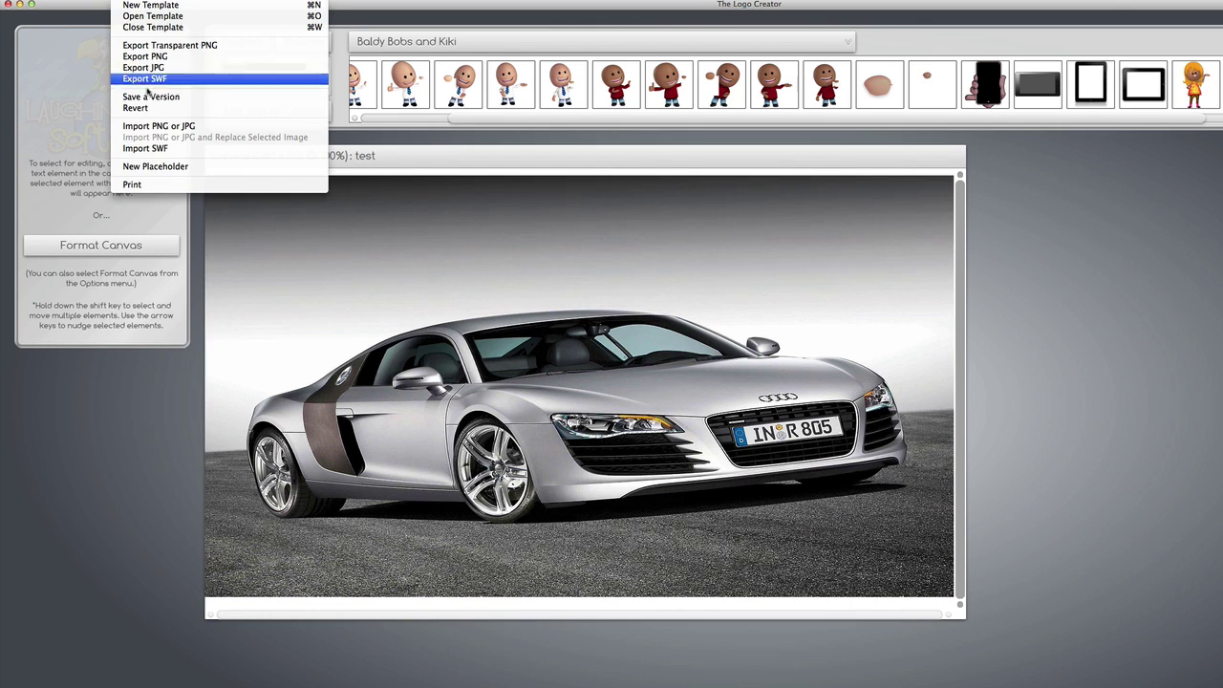
{"action": "left_click", "coordinate": [163, 126]}
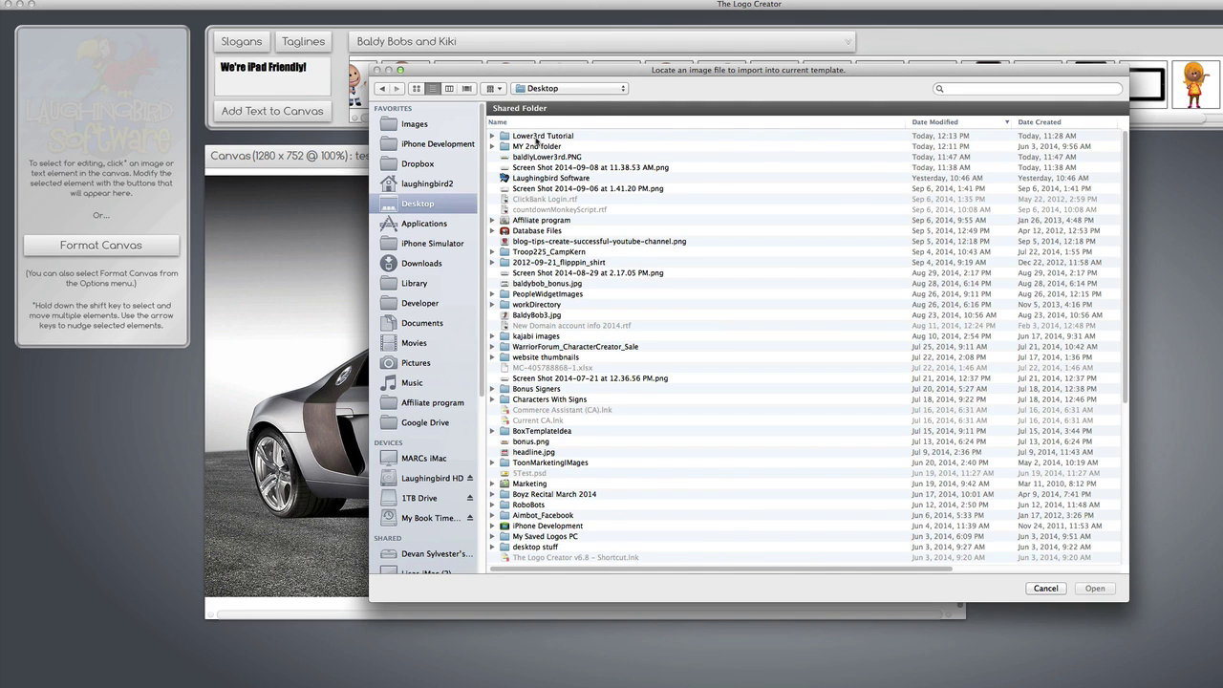
- Import baldyLower3rd.PNG from Lower3rd Tutorial and place it bottom-left at 0.7 scale
{"action": "double_click", "coordinate": [537, 137]}
{"action": "double_click", "coordinate": [538, 145]}
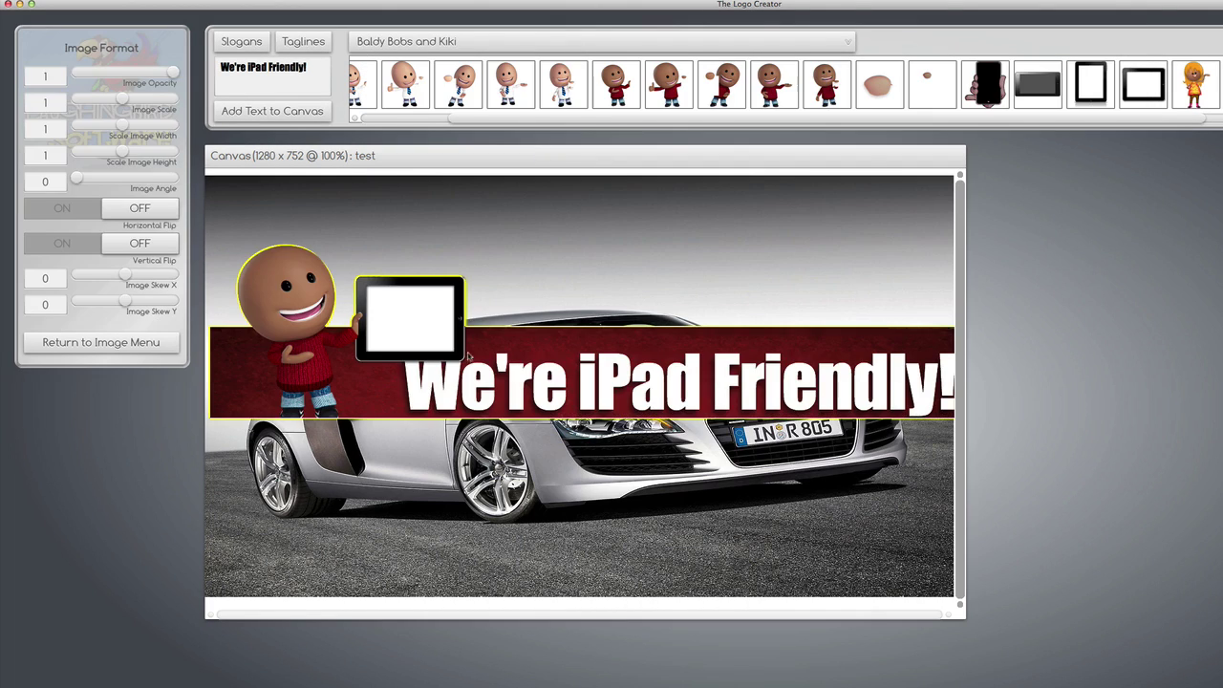
{"action": "left_click_drag", "start_coordinate": [468, 356], "coordinate": [467, 485]}
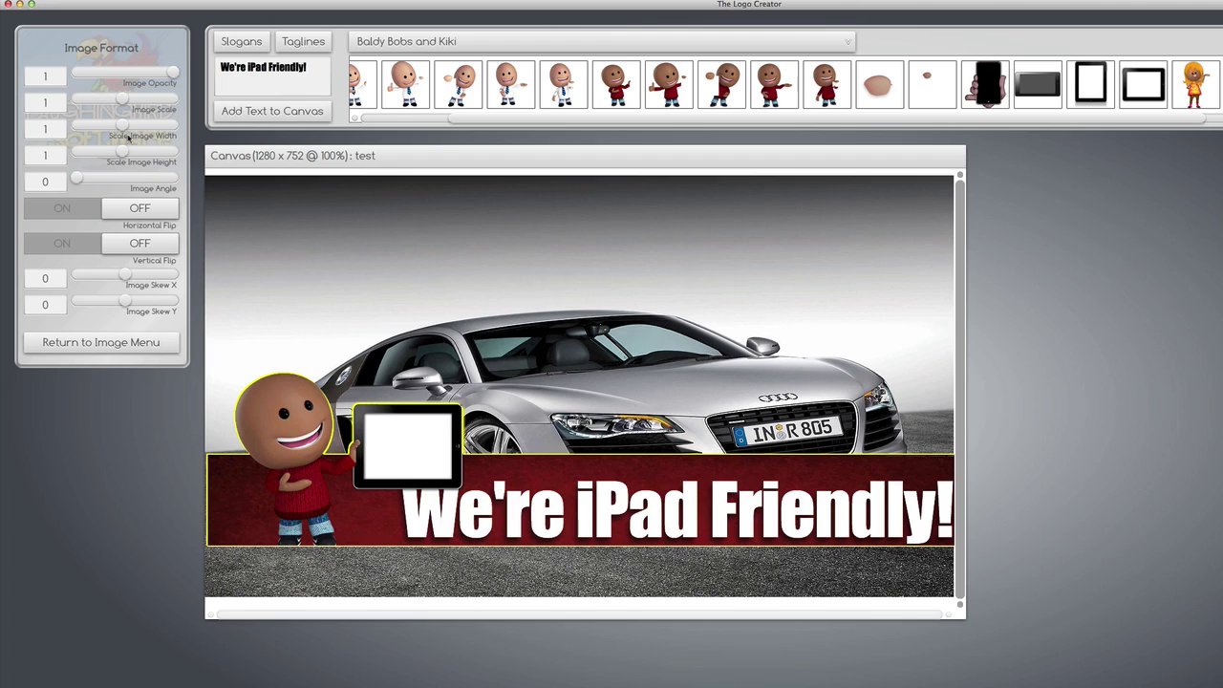
{"action": "left_click_drag", "start_coordinate": [121, 98], "coordinate": [107, 98]}
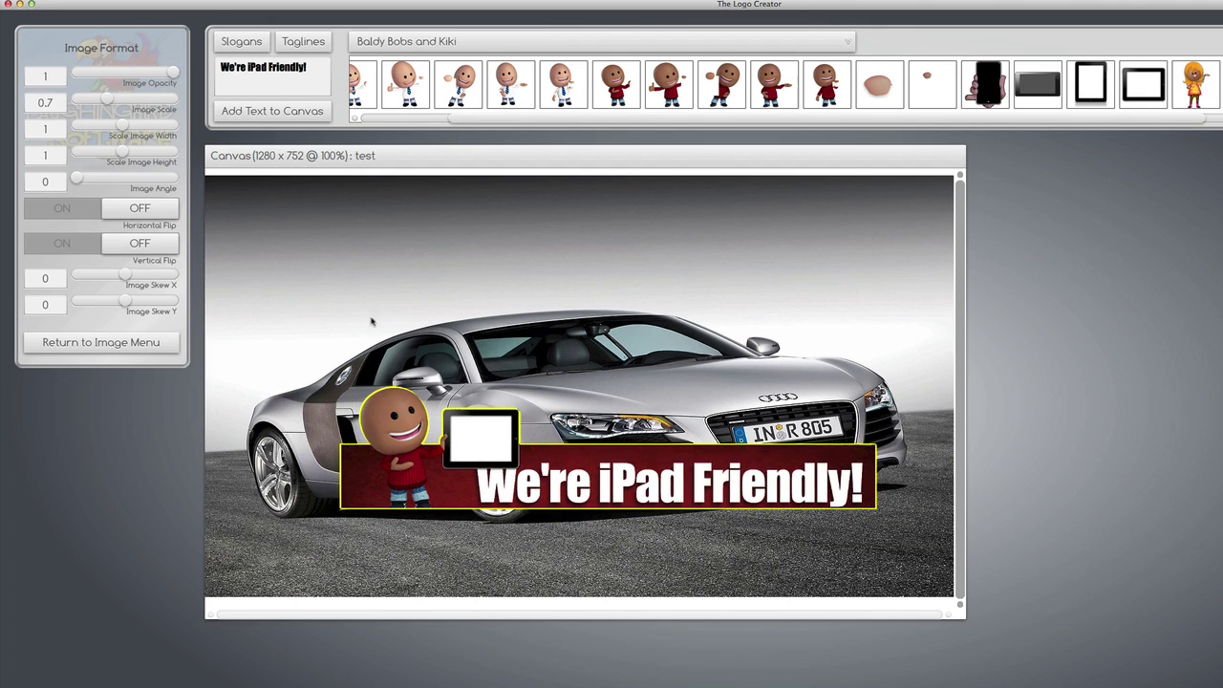
{"action": "left_click_drag", "start_coordinate": [454, 478], "coordinate": [321, 531]}
- Shrink the car photo to 0.88 scale
{"action": "left_click", "coordinate": [579, 382]}
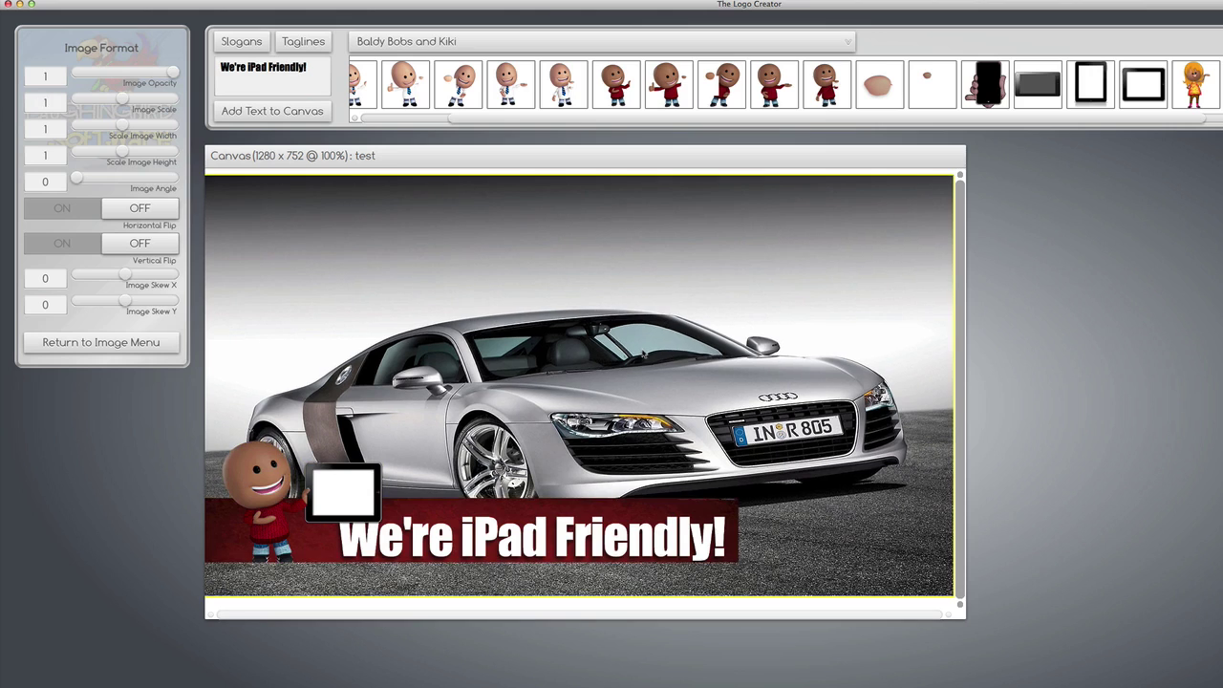
{"action": "scroll", "coordinate": [475, 631], "scroll_direction": "down", "scroll_amount": 6}
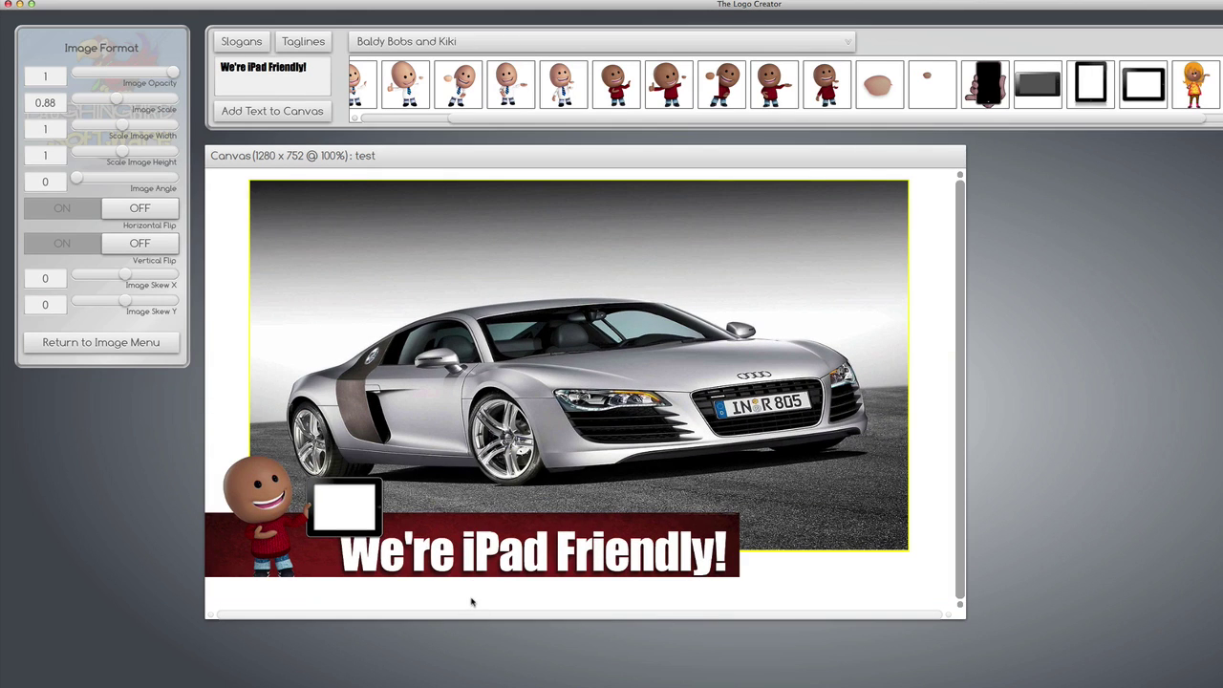
{"action": "left_click", "coordinate": [471, 602]}
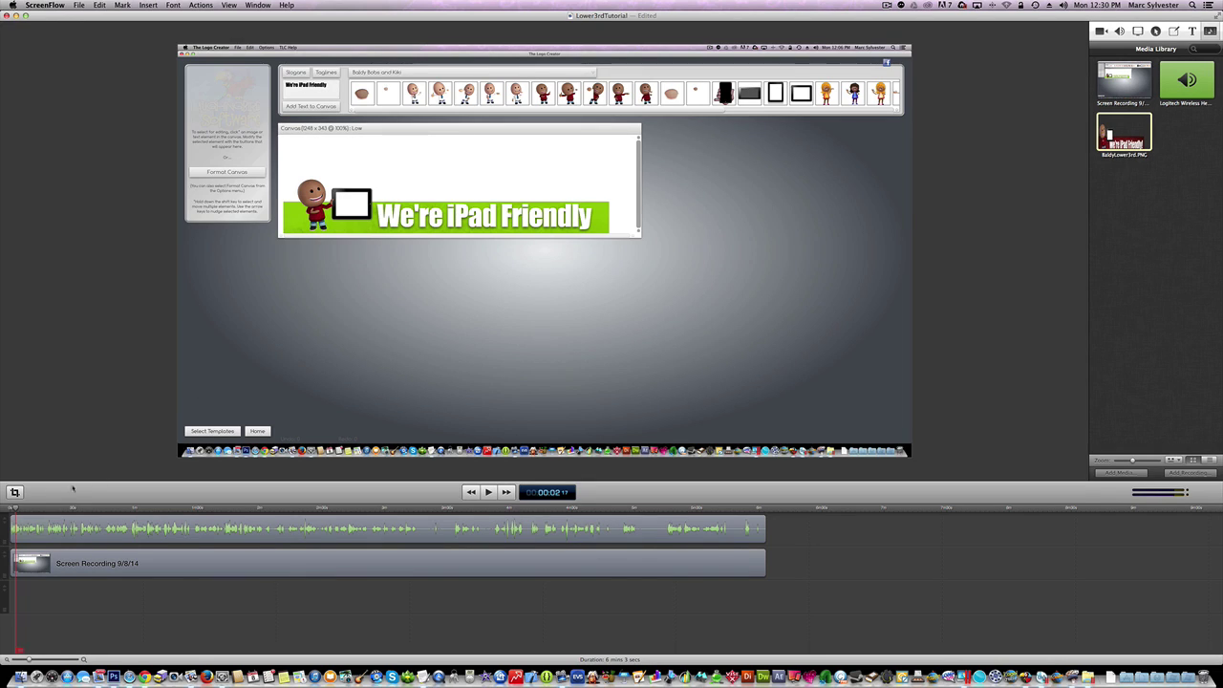
- Place the BaldyLower3rd.PNG image over the recording at its start
{"action": "left_click", "coordinate": [27, 509]}
{"action": "mouse_move", "coordinate": [27, 509]}
{"action": "left_mouse_down"}
{"action": "mouse_move", "coordinate": [46, 509]}
{"action": "mouse_move", "coordinate": [15, 508]}
{"action": "left_mouse_up"}
{"action": "left_click_drag", "start_coordinate": [1131, 141], "coordinate": [384, 361]}
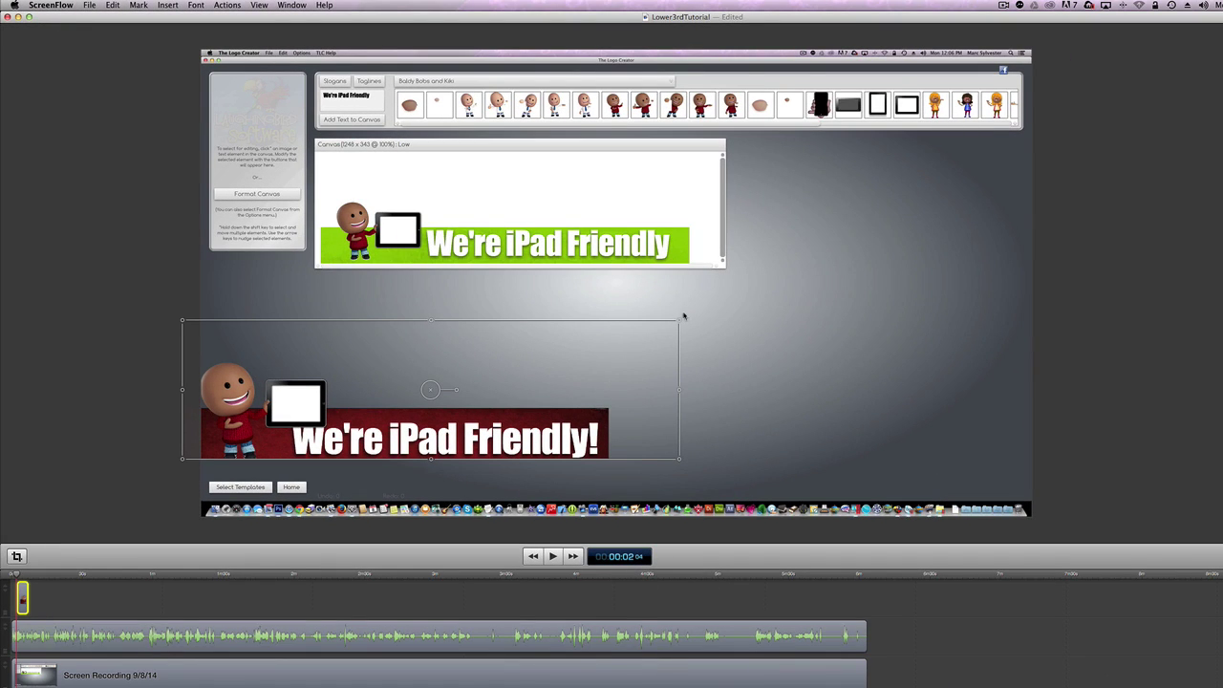
- Scale up the red lower-third overlay and lengthen its clip on the timeline
{"action": "left_click_drag", "start_coordinate": [681, 324], "coordinate": [801, 305]}
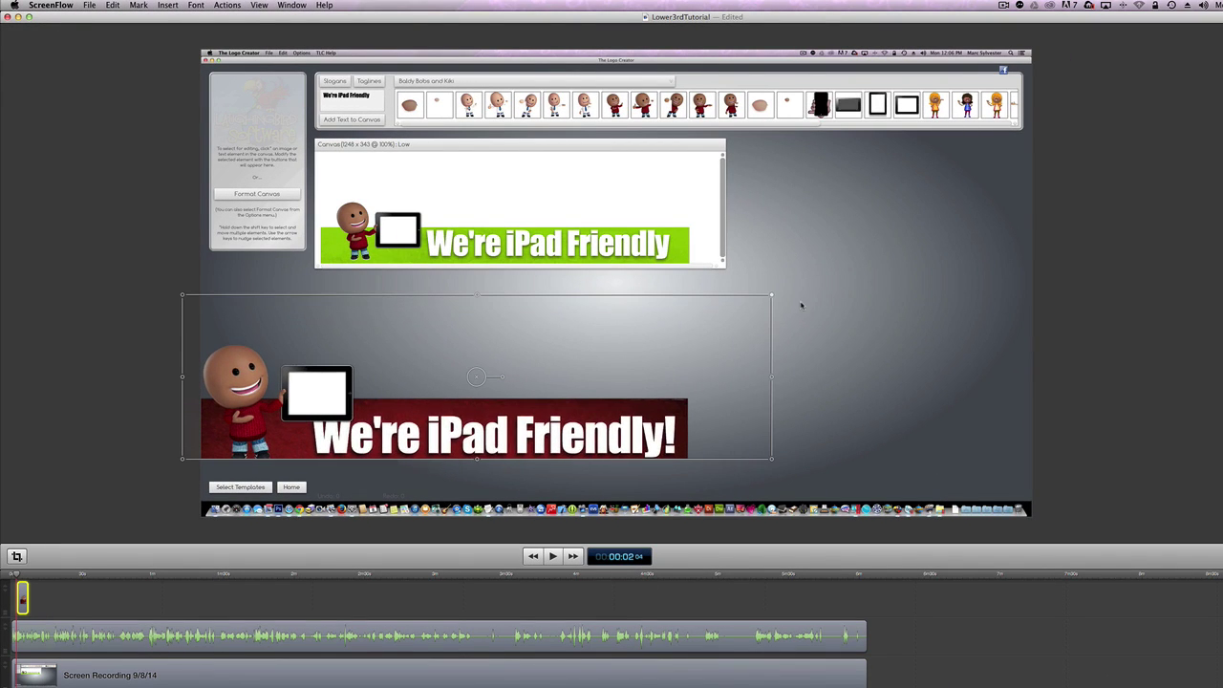
{"action": "left_click", "coordinate": [969, 317]}
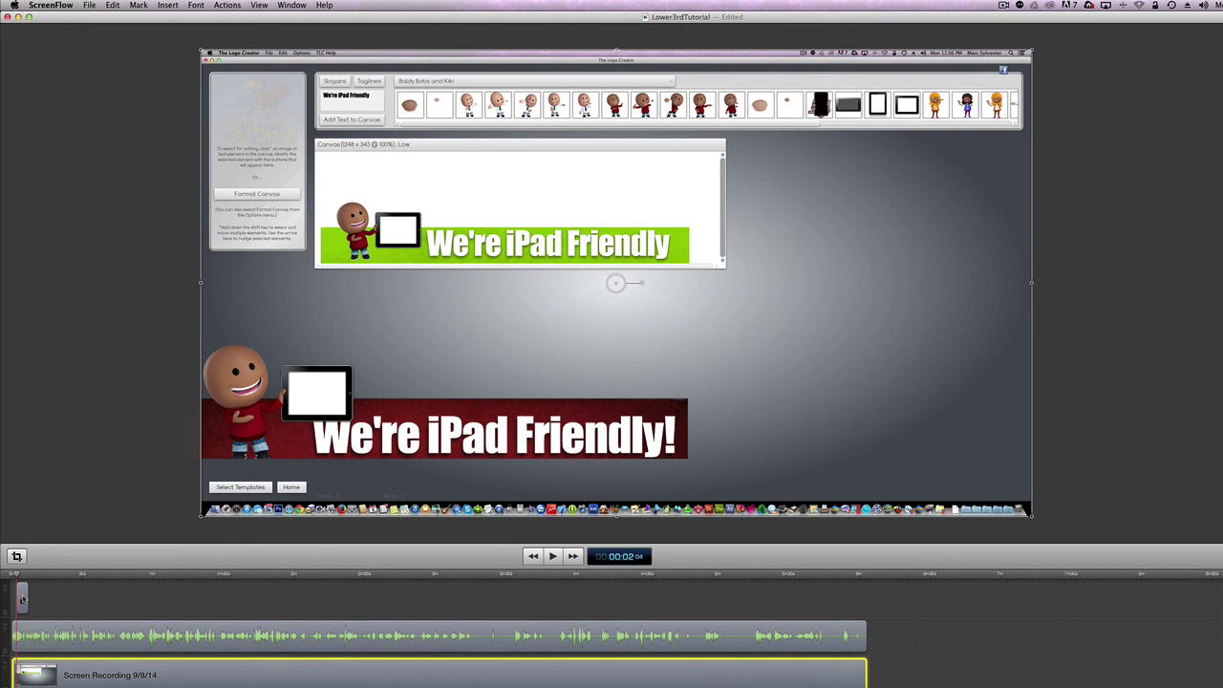
{"action": "left_click", "coordinate": [23, 600]}
{"action": "left_click_drag", "start_coordinate": [30, 599], "coordinate": [308, 599]}
- Preview the recording with the overlay, skimming from about 22 seconds to 1:25
{"action": "left_click_drag", "start_coordinate": [16, 575], "coordinate": [66, 577]}
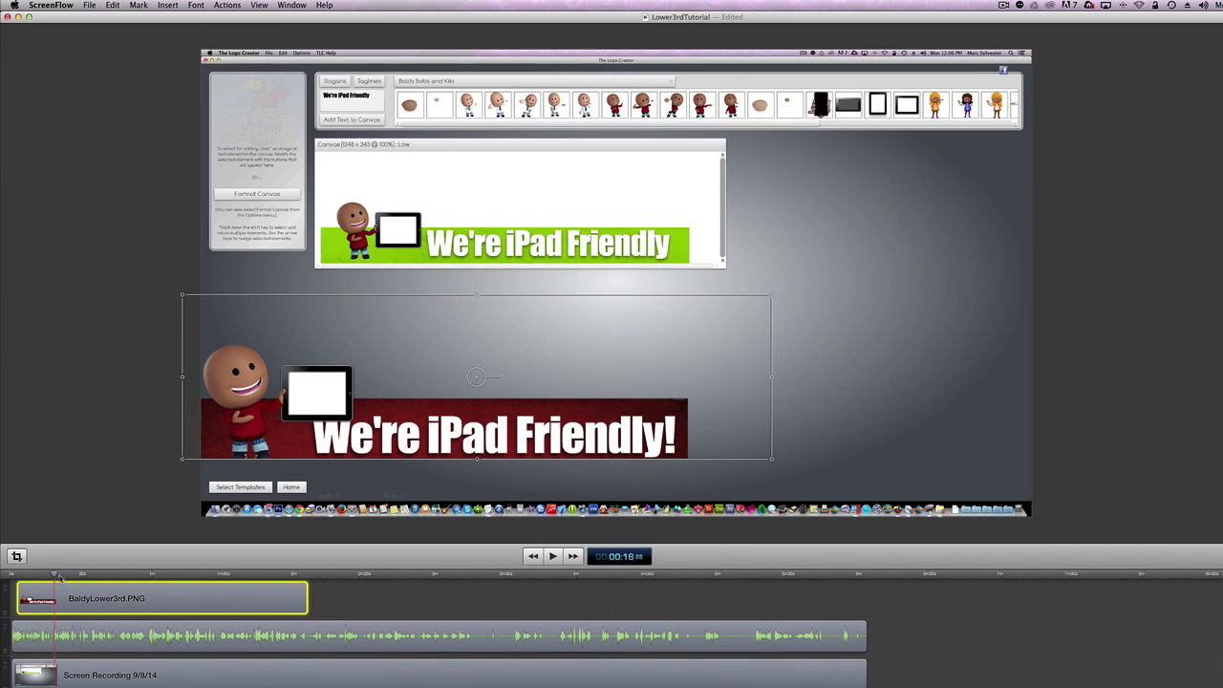
{"action": "key", "text": "space"}
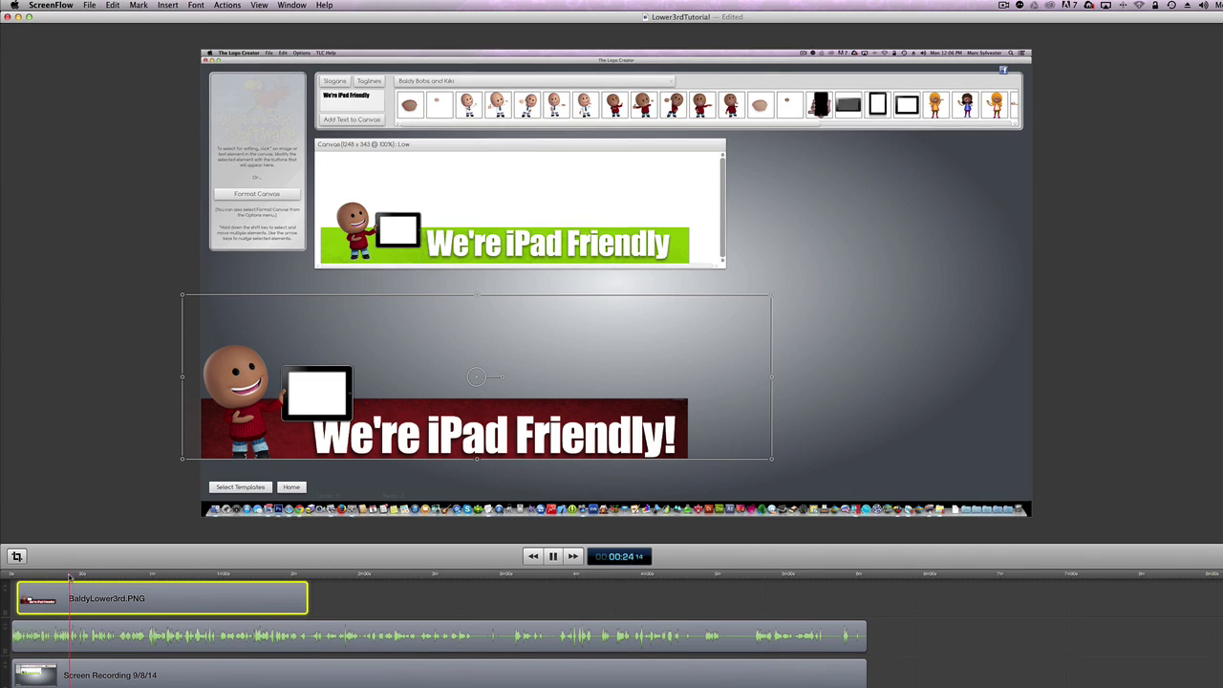
{"action": "left_click", "coordinate": [115, 576]}
{"action": "left_click_drag", "start_coordinate": [115, 576], "coordinate": [233, 575]}
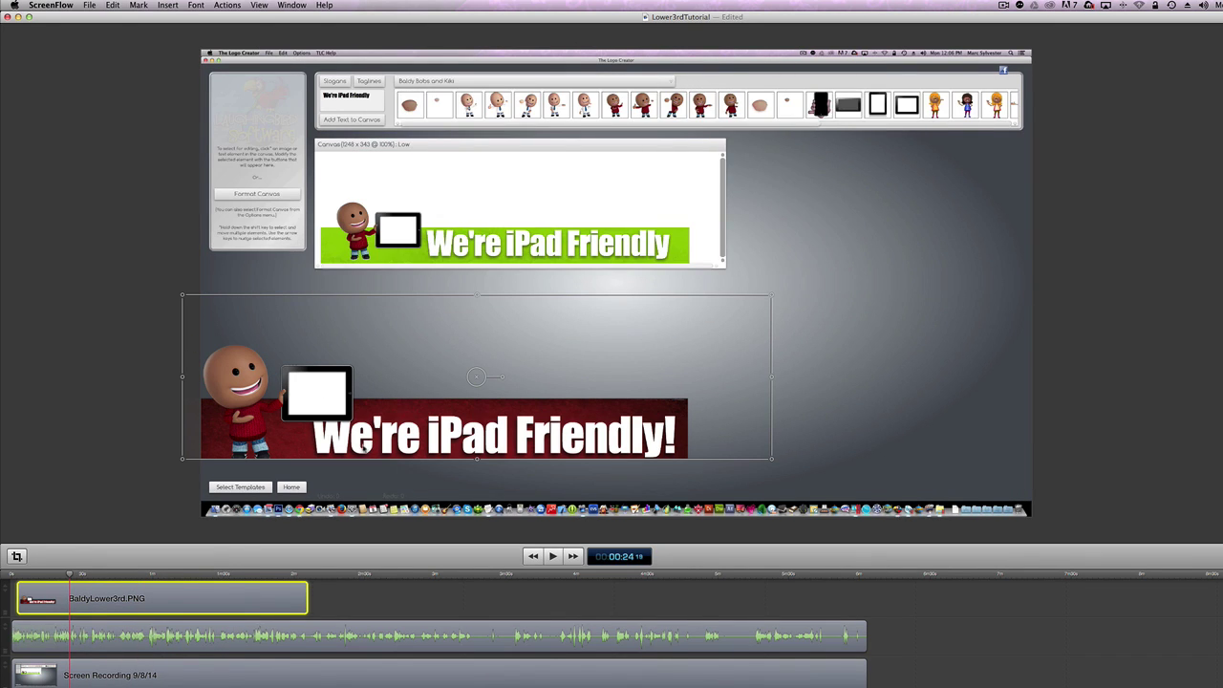
{"action": "left_click", "coordinate": [119, 406]}
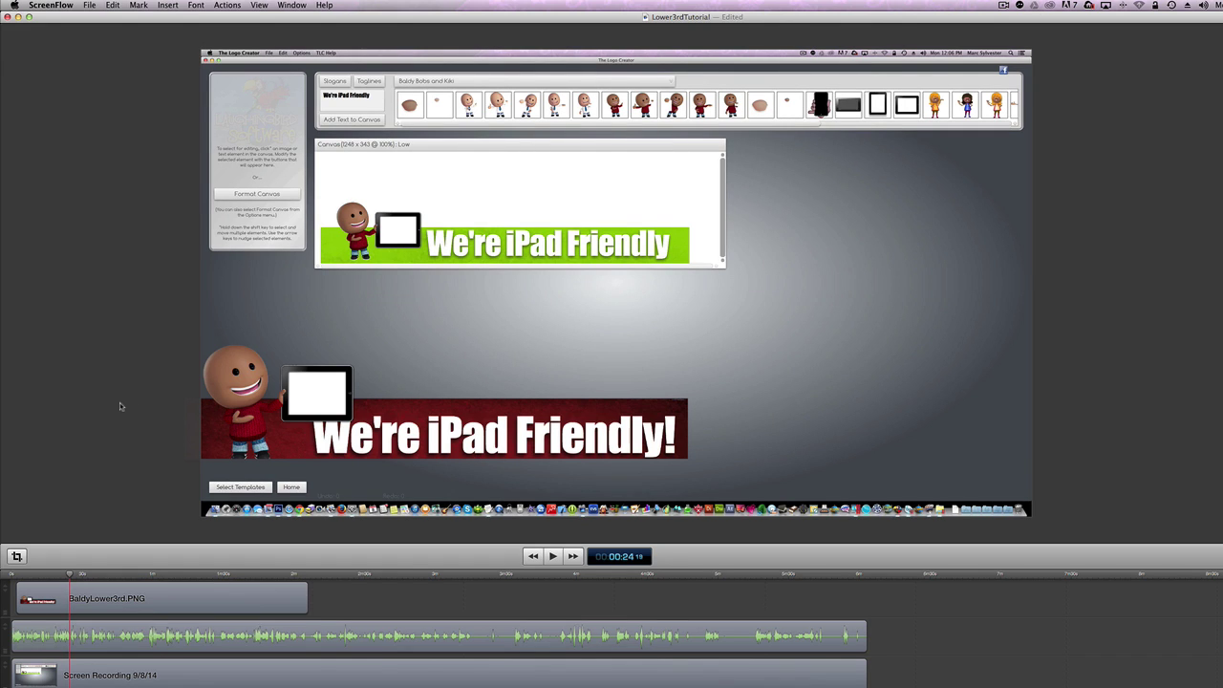
{"action": "key", "text": "space"}
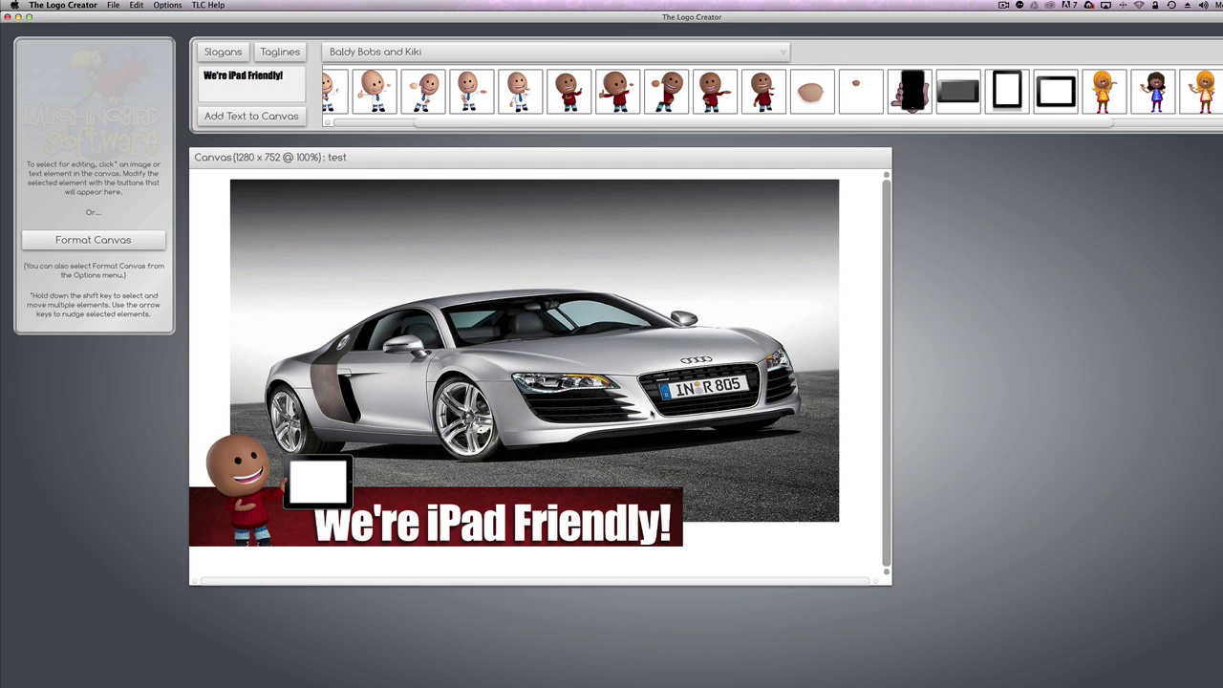
- Delete the car photo and the red banner from the canvas
{"action": "left_click", "coordinate": [615, 388]}
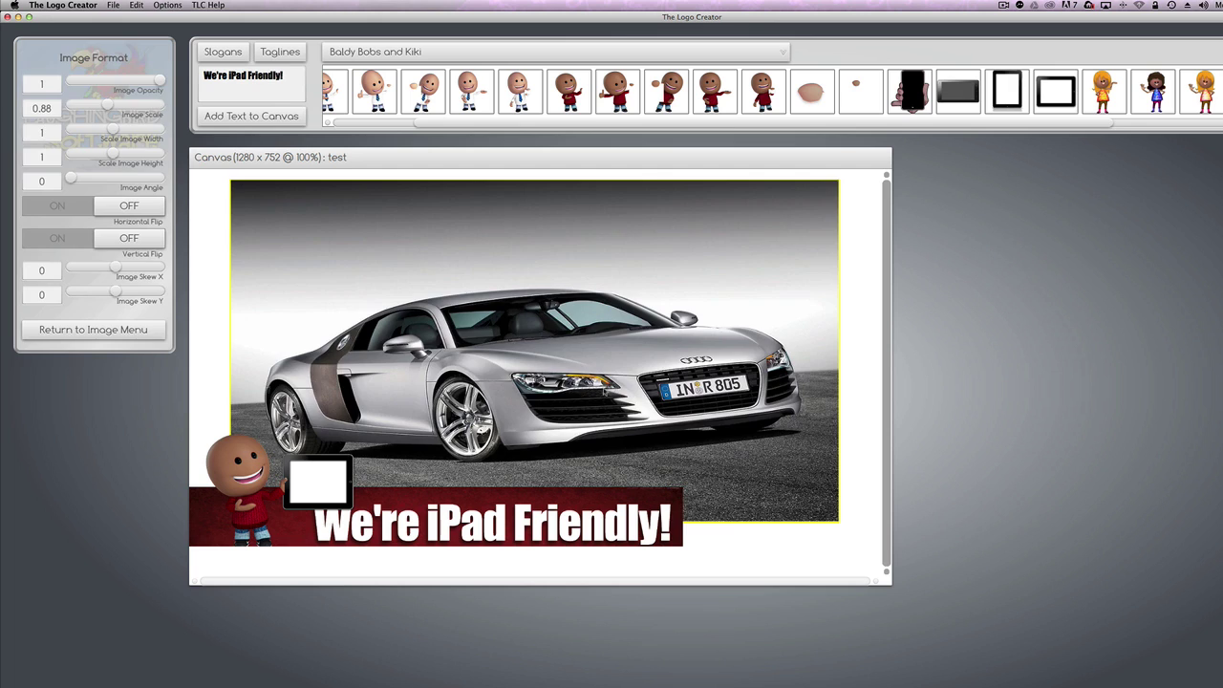
{"action": "key", "text": "Delete"}
{"action": "left_click", "coordinate": [397, 514]}
{"action": "key", "text": "Delete"}
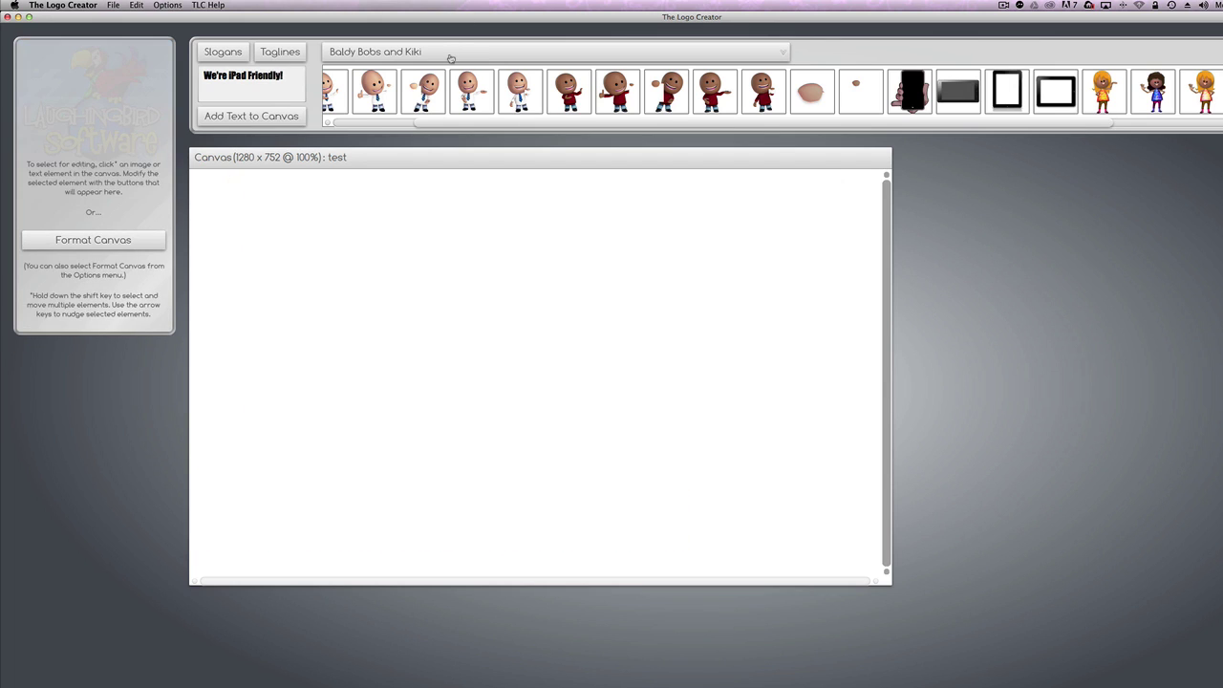
- Place a blue Backgrounds n Textures image on the canvas's left side, widened to 1.45
{"action": "left_click", "coordinate": [451, 59]}
{"action": "scroll", "coordinate": [406, 89], "scroll_direction": "up", "scroll_amount": 1}
{"action": "left_click", "coordinate": [392, 73]}
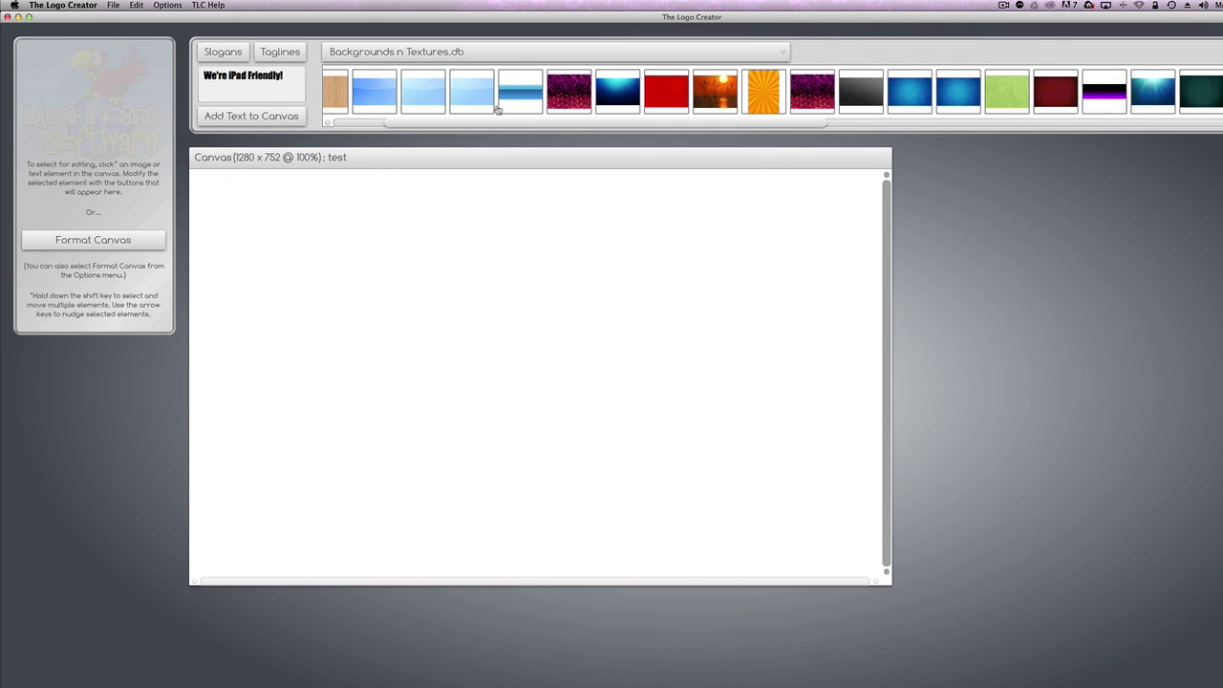
{"action": "left_click_drag", "start_coordinate": [517, 99], "coordinate": [428, 379]}
{"action": "left_click_drag", "start_coordinate": [351, 348], "coordinate": [360, 401]}
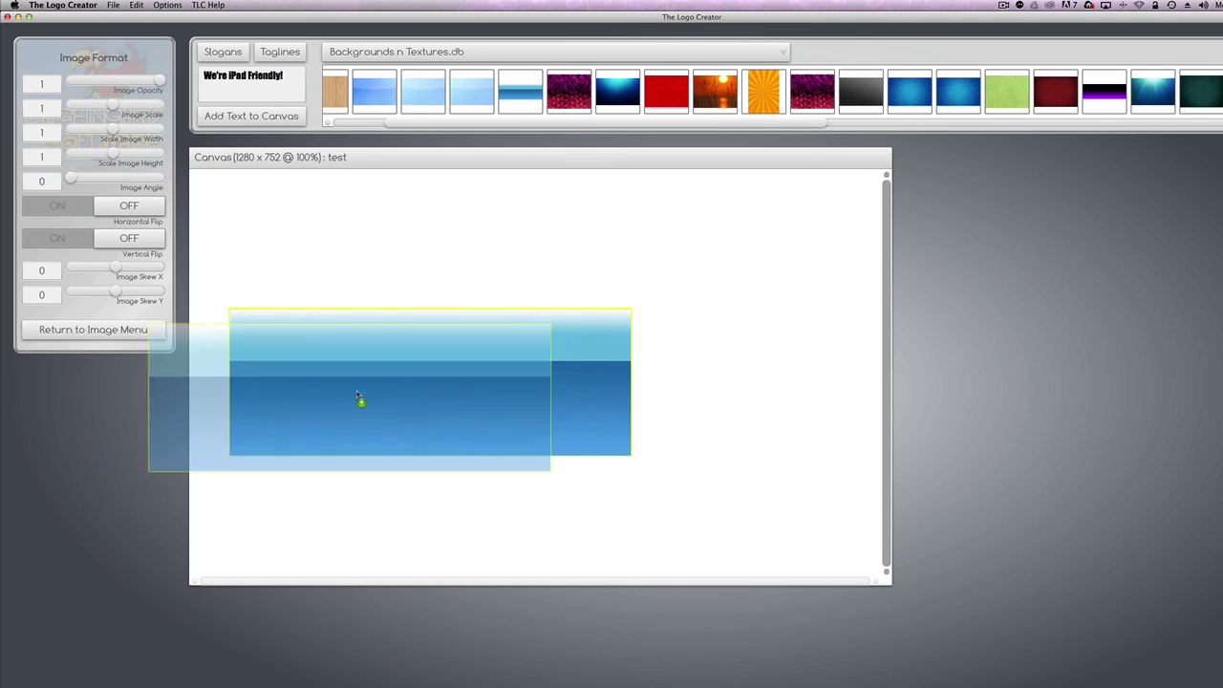
{"action": "left_click_drag", "start_coordinate": [113, 128], "coordinate": [100, 155]}
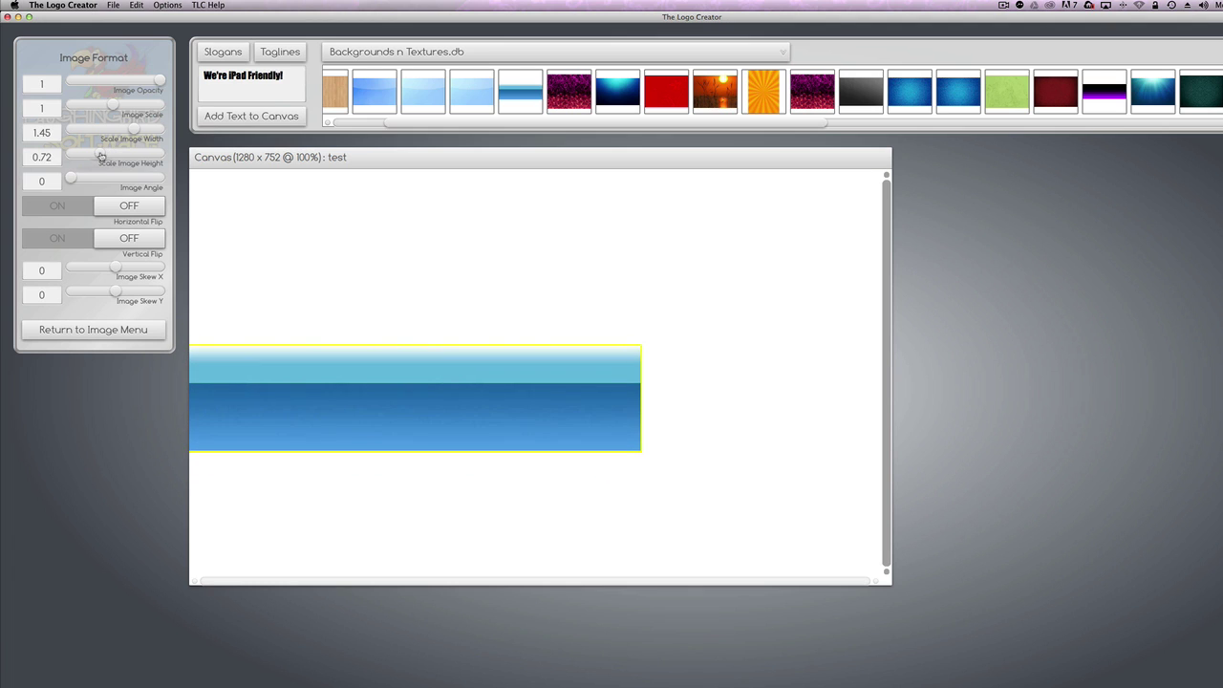
- Place the orange hexagon cluster from Glossy_HighTech Objects over the blue bar
{"action": "left_click", "coordinate": [457, 54]}
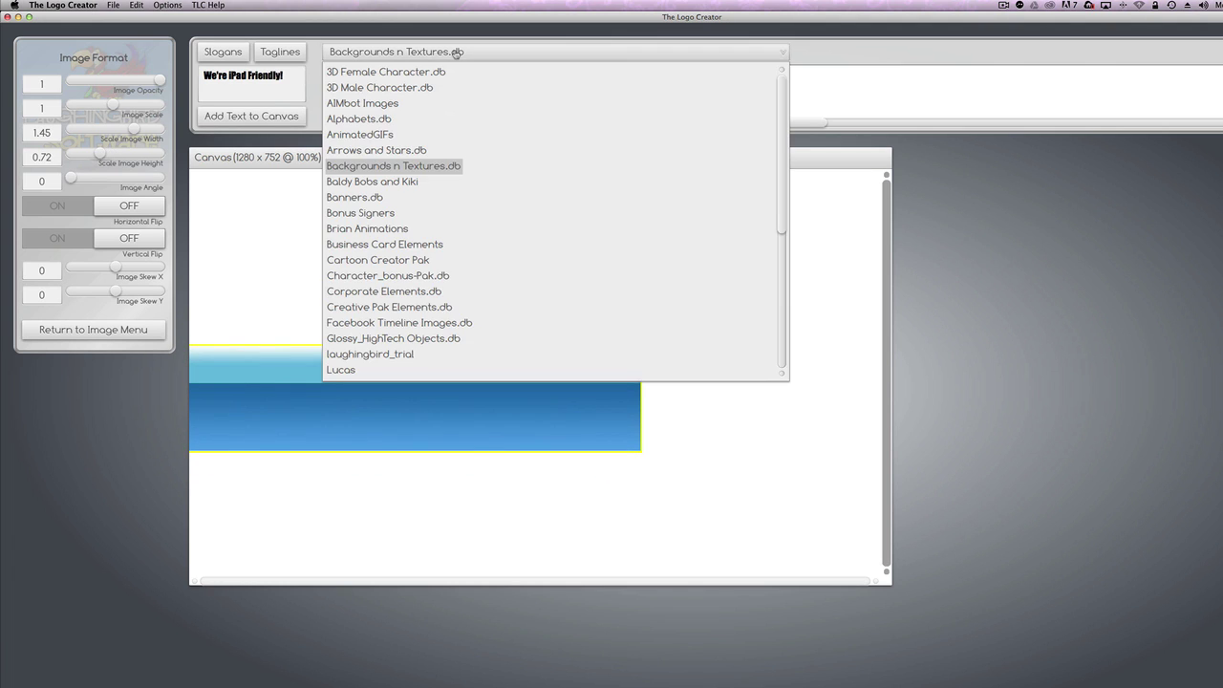
{"action": "scroll", "coordinate": [429, 244], "scroll_direction": "down", "scroll_amount": 3}
{"action": "left_click", "coordinate": [429, 243]}
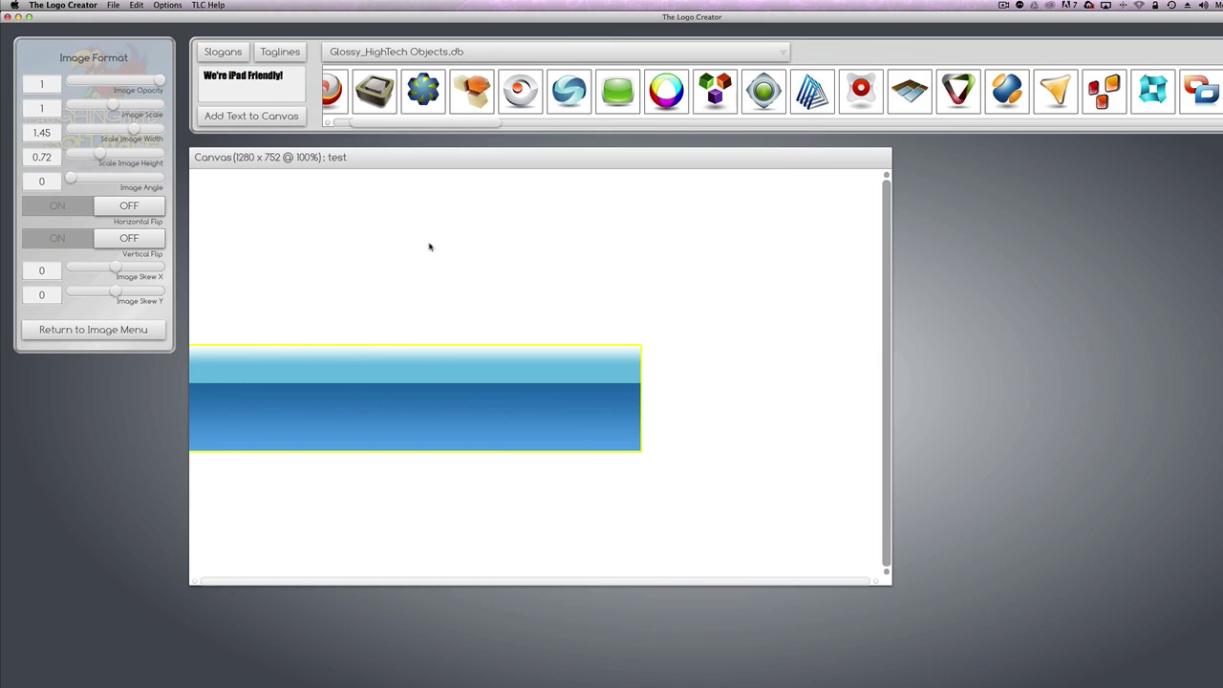
{"action": "left_click_drag", "start_coordinate": [476, 99], "coordinate": [284, 441]}
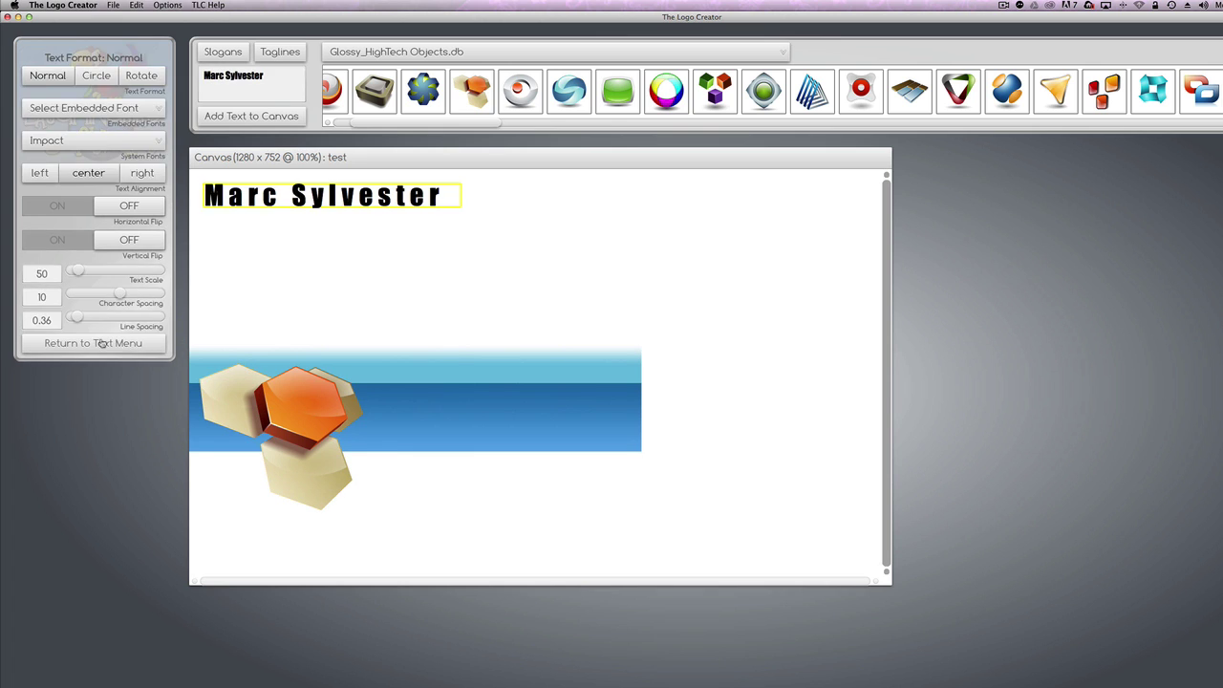
- Add the presenter's name to the canvas in a white embedded font
{"action": "left_click", "coordinate": [103, 344]}
{"action": "left_click", "coordinate": [89, 157]}
{"action": "left_click", "coordinate": [78, 113]}
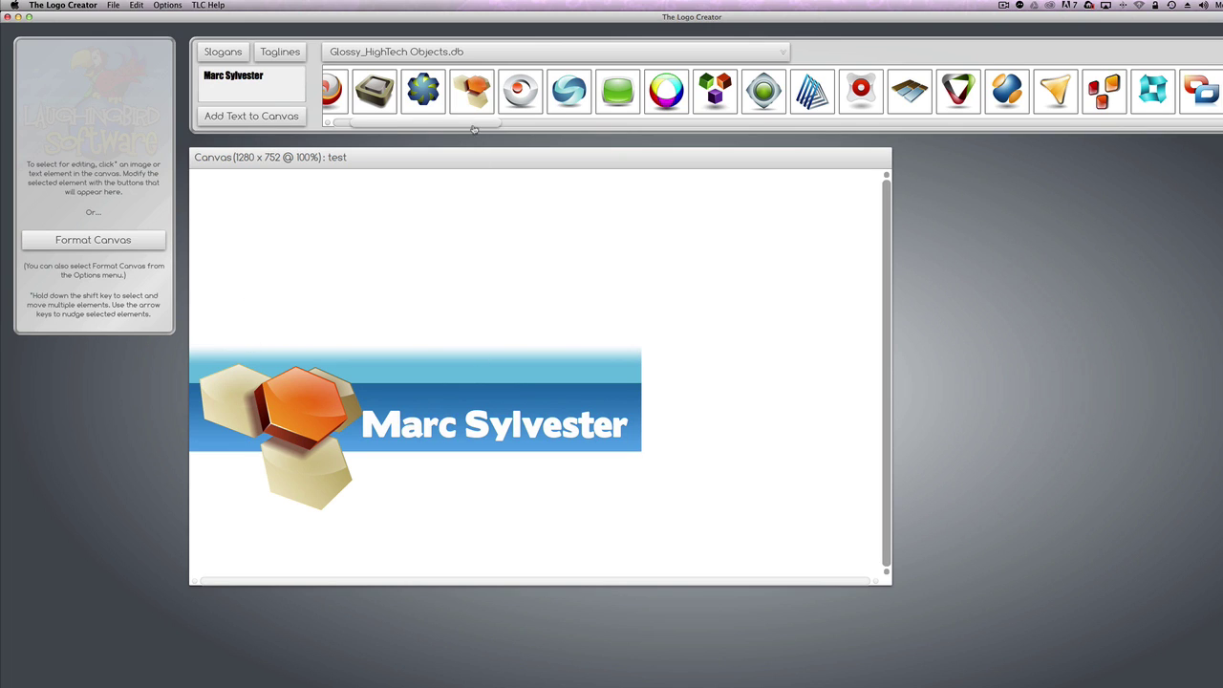
- Duplicate the blue banner, nudge the copy slightly lower, and send it to the back
{"action": "left_click", "coordinate": [491, 395]}
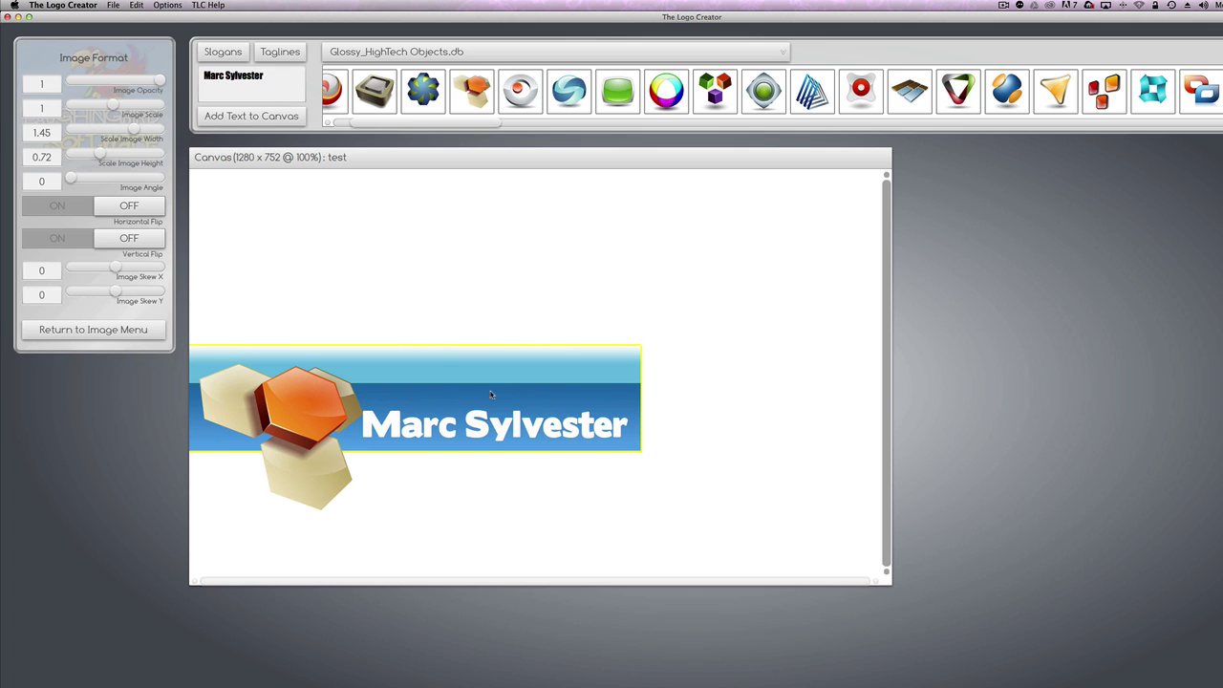
{"action": "left_click", "coordinate": [175, 5]}
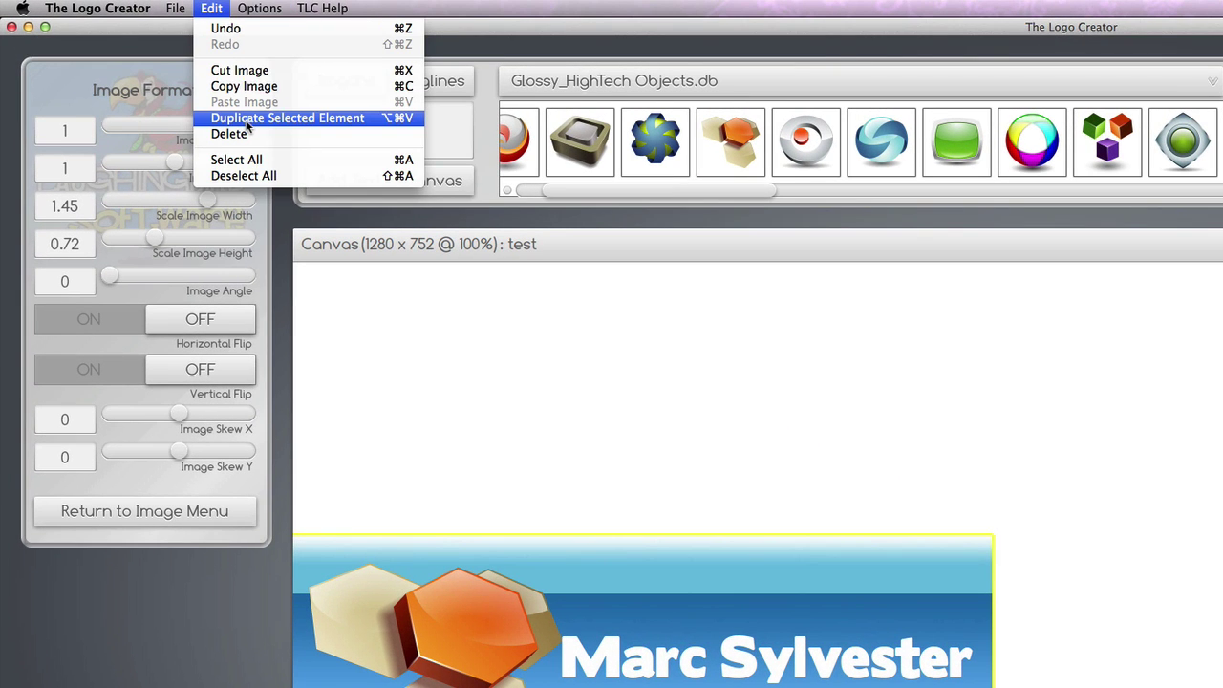
{"action": "left_click", "coordinate": [247, 120]}
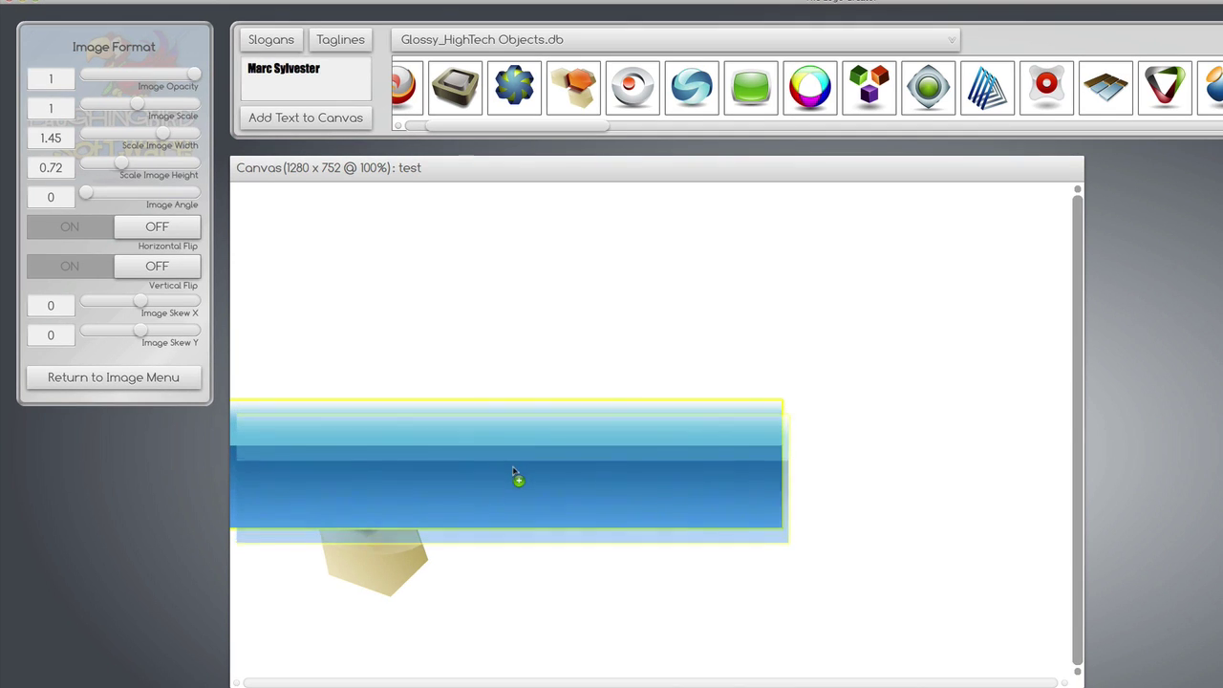
{"action": "left_click_drag", "start_coordinate": [513, 472], "coordinate": [515, 474]}
{"action": "left_click", "coordinate": [206, 2]}
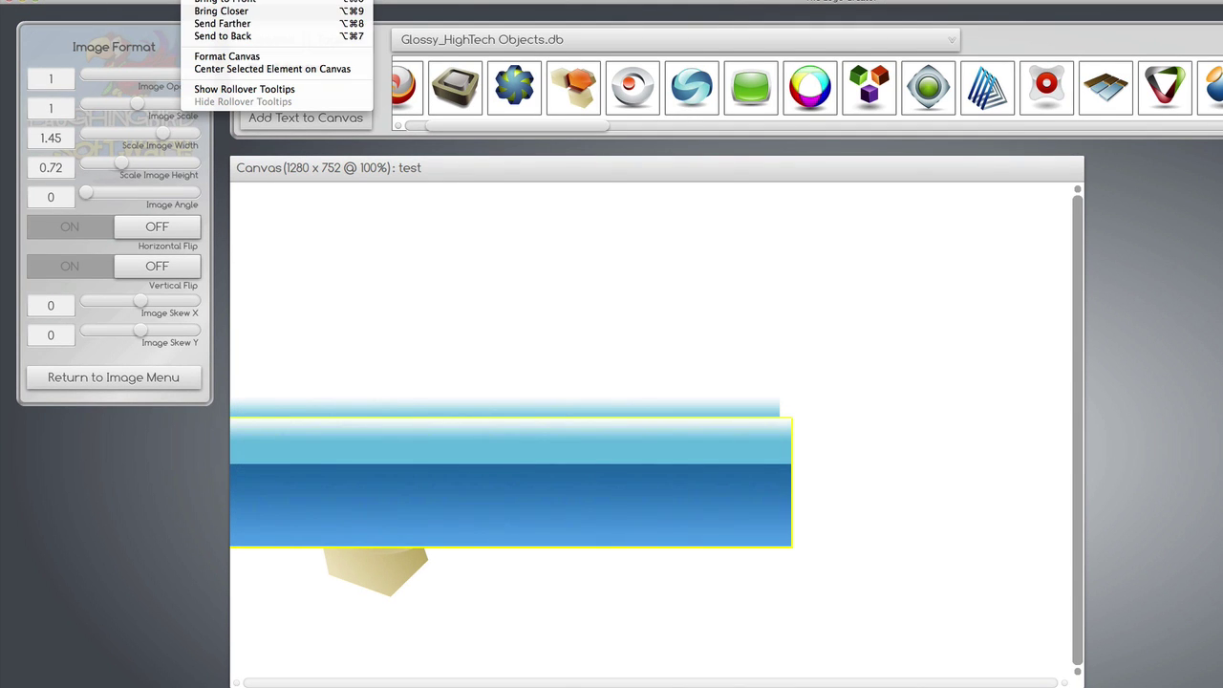
{"action": "left_click", "coordinate": [225, 37]}
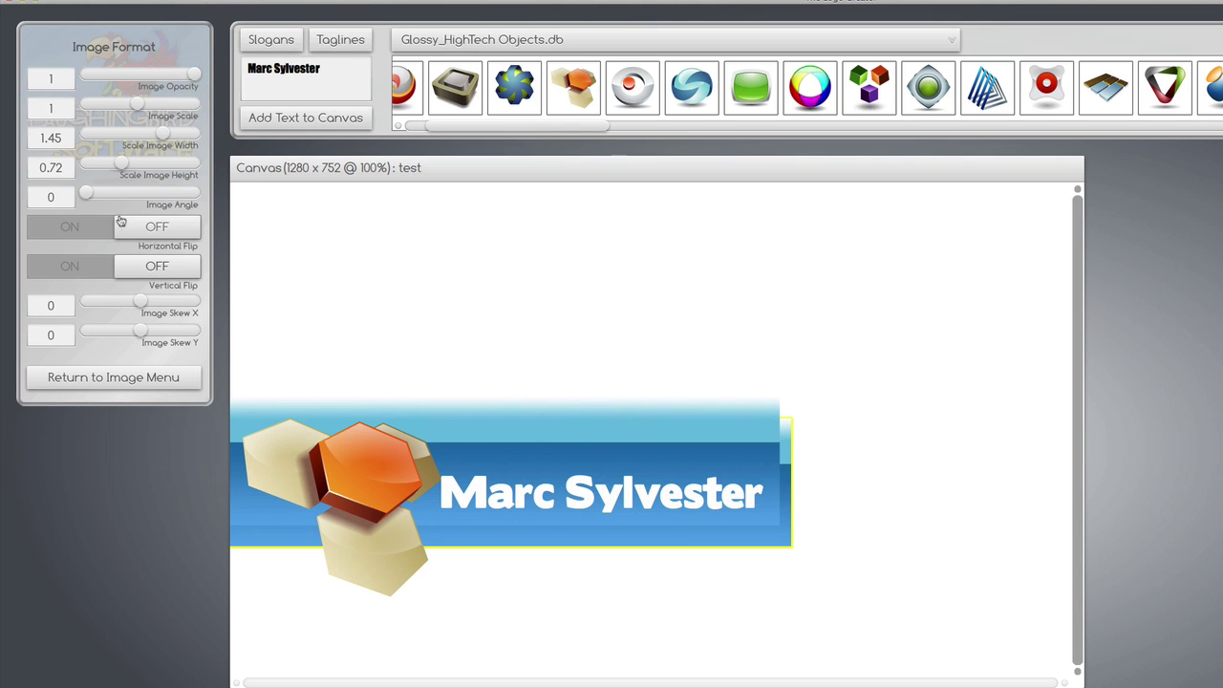
- Colorize the back copy dark grey 605454 to form a drop shadow
{"action": "left_click", "coordinate": [114, 379]}
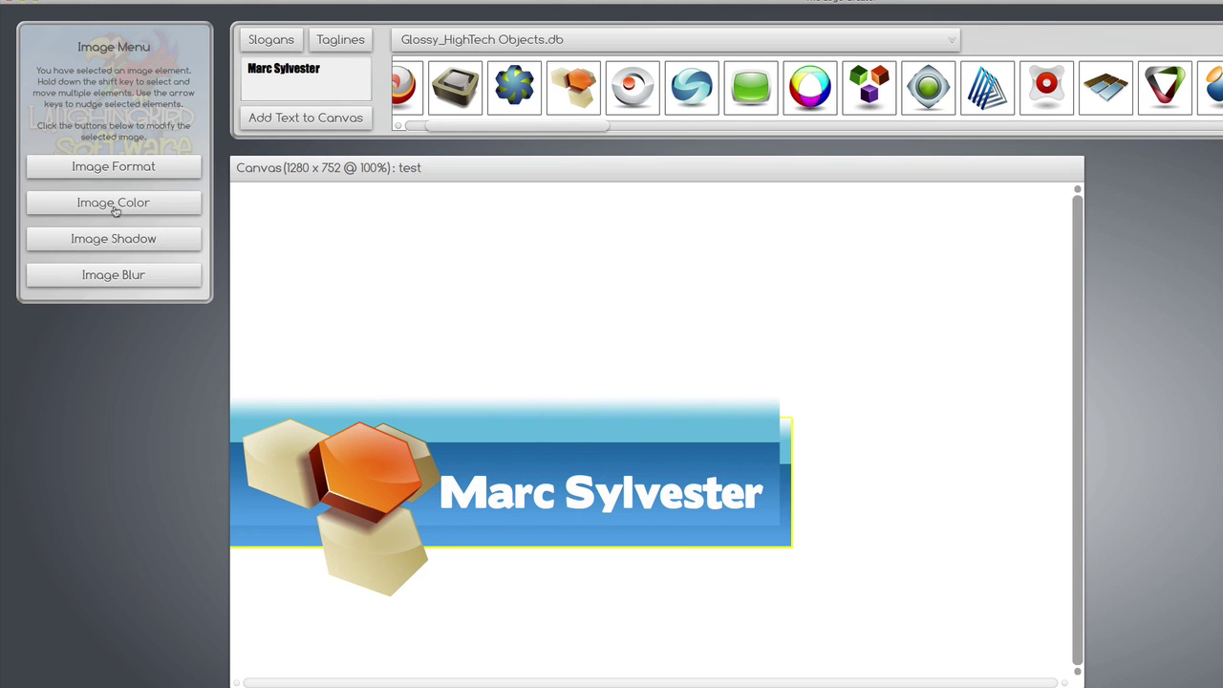
{"action": "left_click", "coordinate": [115, 202]}
{"action": "left_click", "coordinate": [107, 81]}
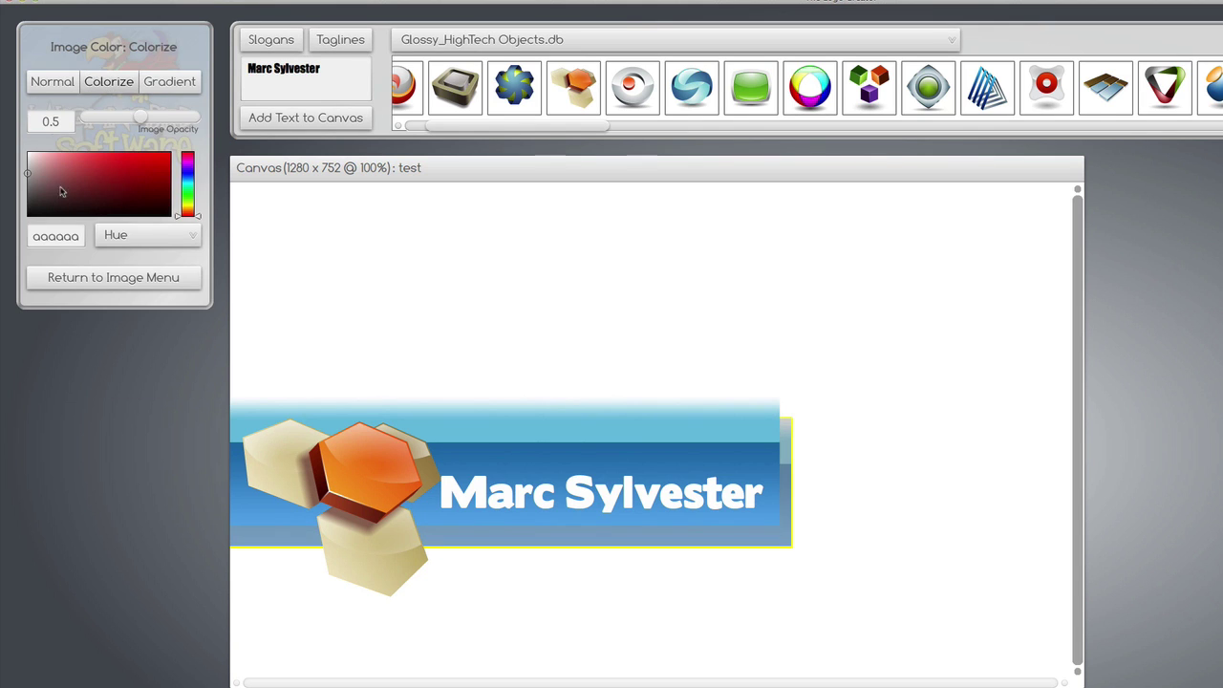
{"action": "left_click_drag", "start_coordinate": [47, 186], "coordinate": [45, 191]}
{"action": "left_click_drag", "start_coordinate": [669, 538], "coordinate": [669, 544]}
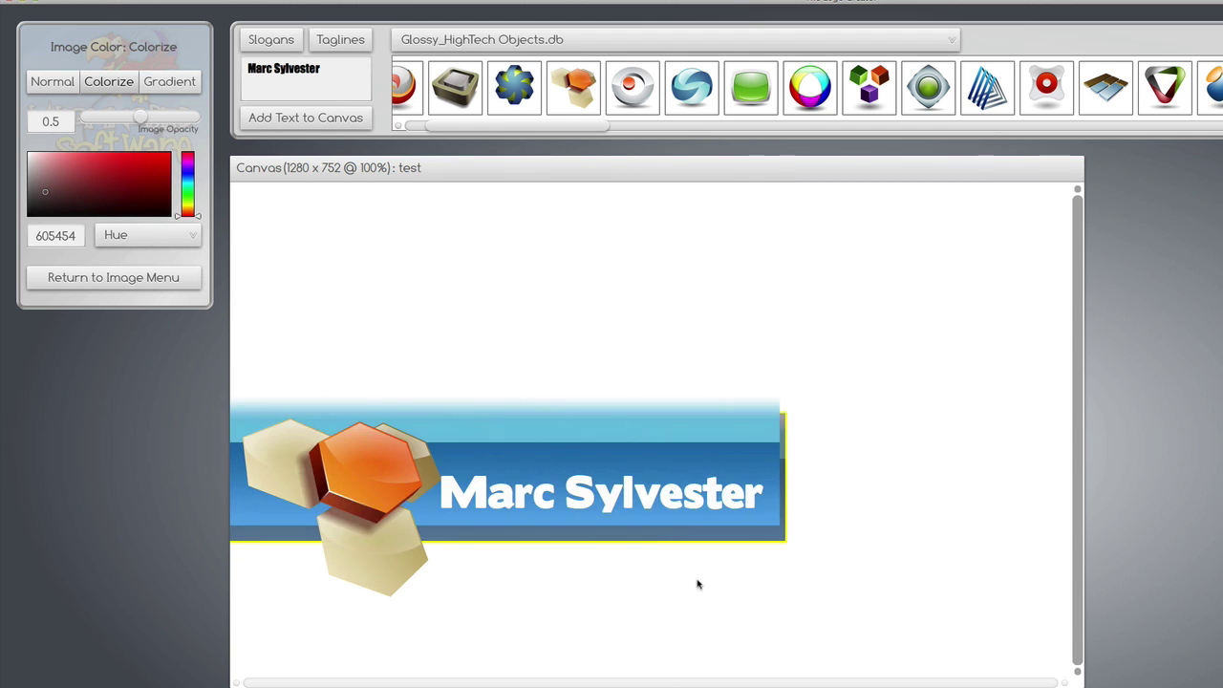
{"action": "left_click", "coordinate": [698, 585]}
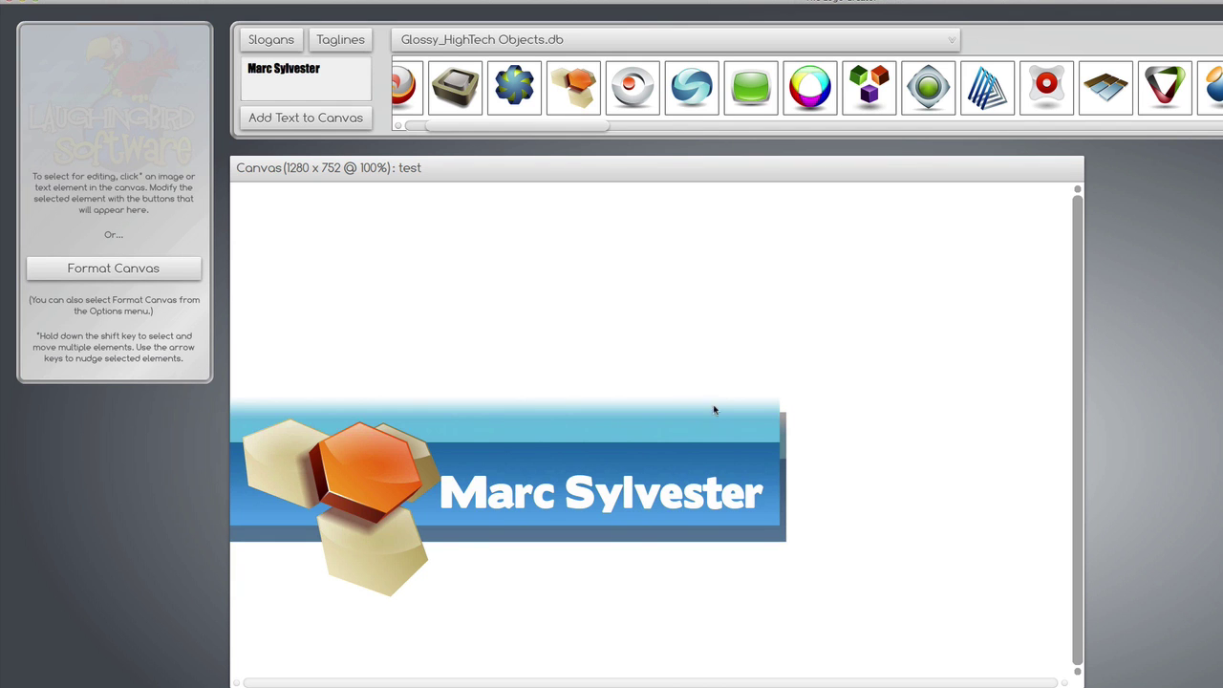
- Import the blue name banner, scale it to 0.8, and position it at the car photo's lower-left
{"action": "left_click", "coordinate": [138, 2]}
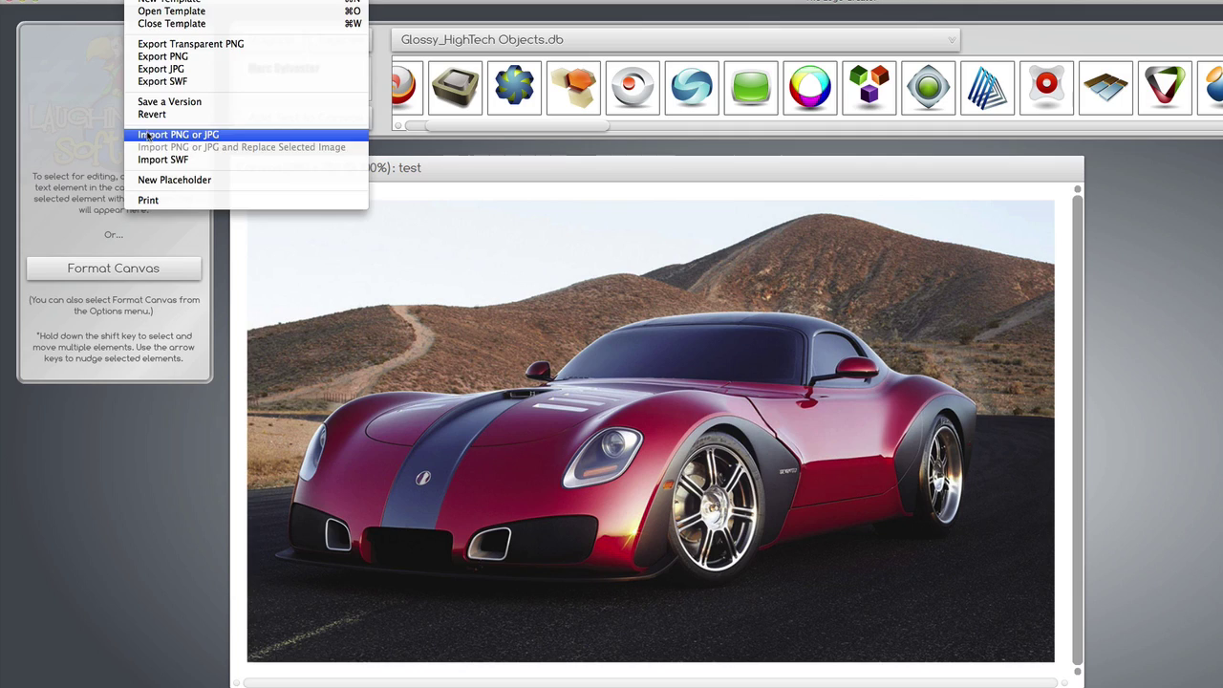
{"action": "left_click", "coordinate": [147, 134]}
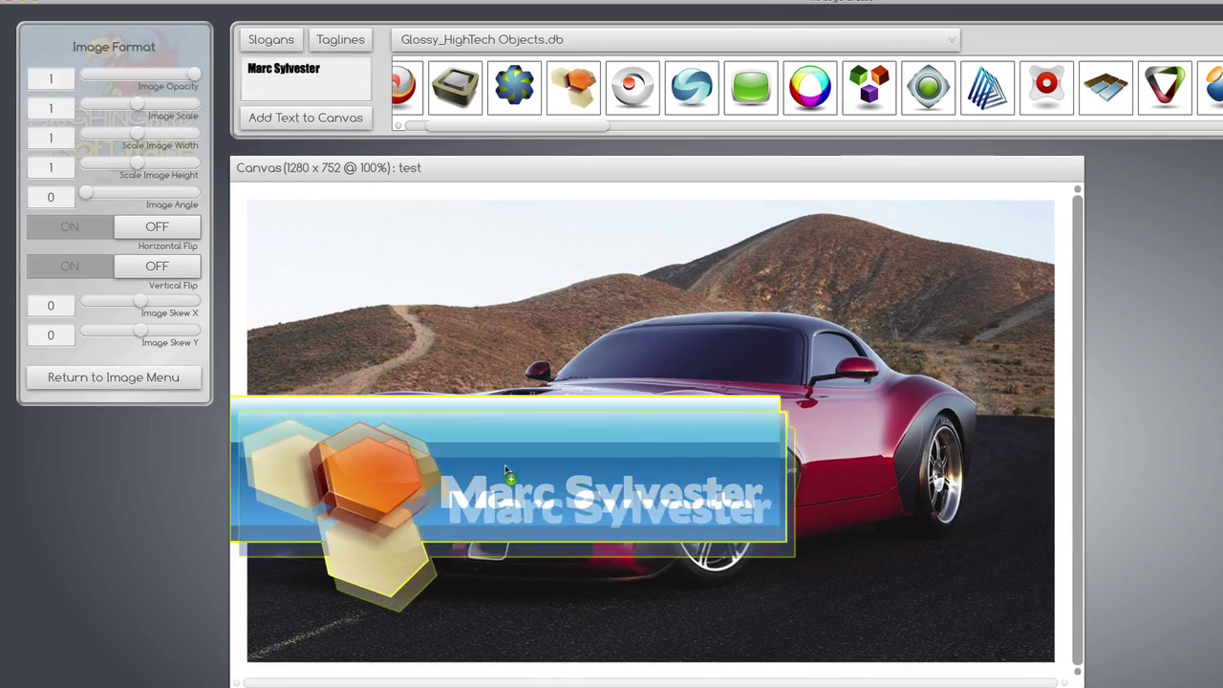
{"action": "left_click_drag", "start_coordinate": [504, 464], "coordinate": [501, 539]}
{"action": "left_click_drag", "start_coordinate": [141, 102], "coordinate": [128, 102]}
{"action": "left_click_drag", "start_coordinate": [532, 518], "coordinate": [453, 561]}
{"action": "left_click", "coordinate": [677, 675]}
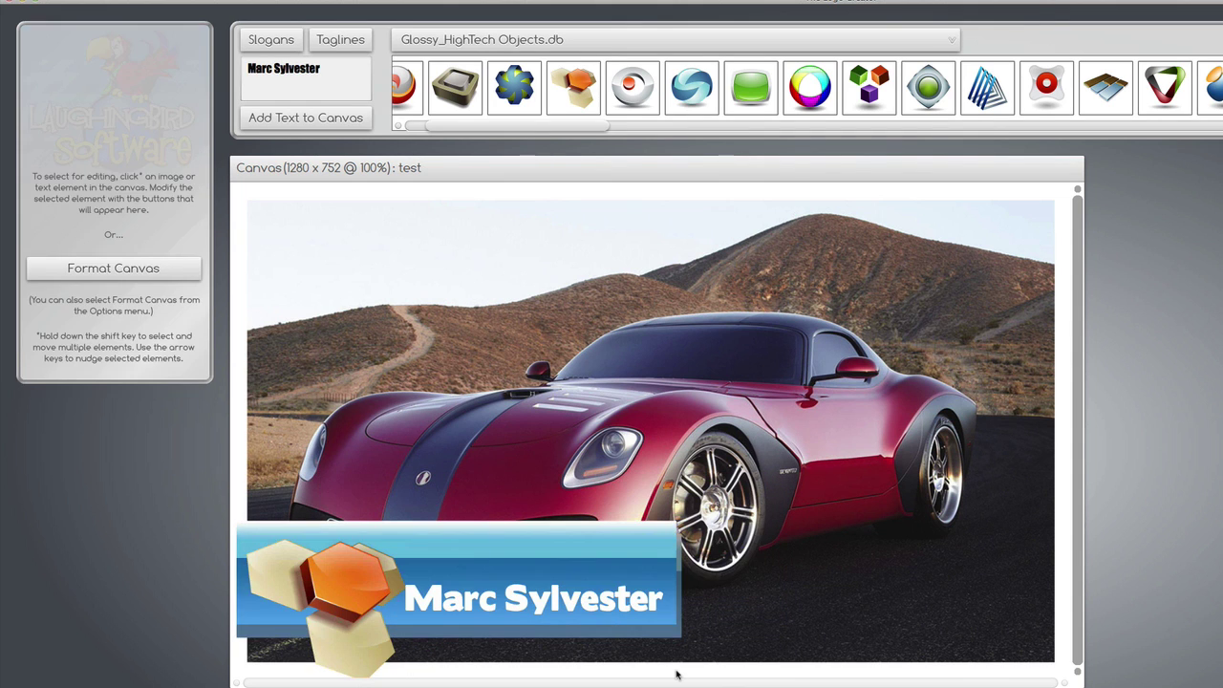